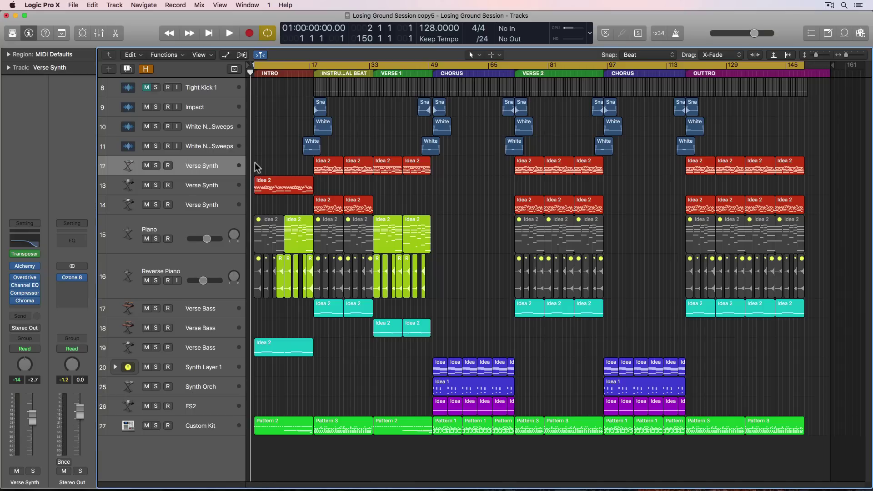
Select the Idea 2 regions on track 12, three Piano regions and the Verse Bass regions
left_click_drag(255, 162, 812, 203)
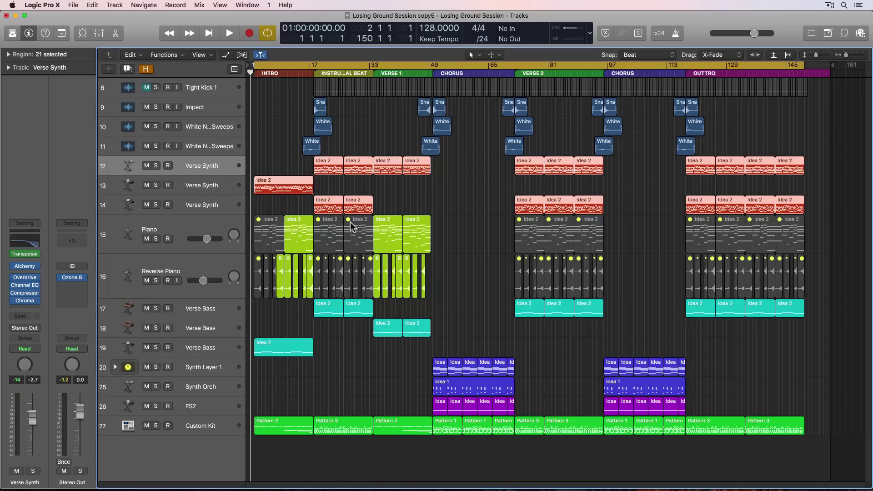
left_click(302, 235, "shift")
left_click(392, 235, "shift")
left_click(419, 234, "shift")
left_click_drag(262, 309, 801, 409)
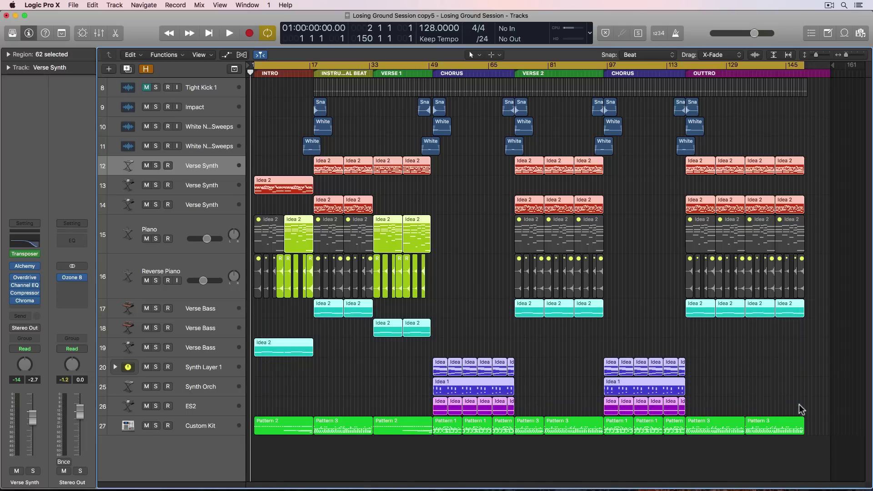
Transpose all 2,009 notes in the 62 regions up so the chord reads E♭, then play the song
double_click(493, 389)
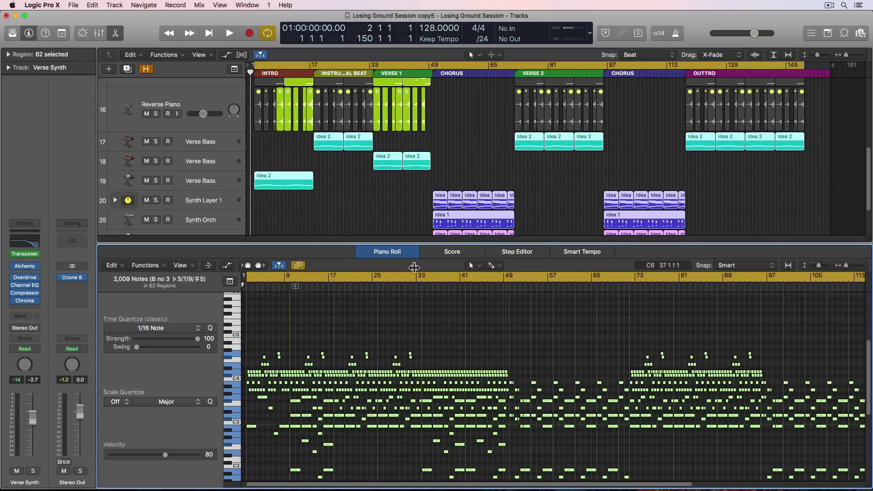
scroll(455, 328, "down", 3)
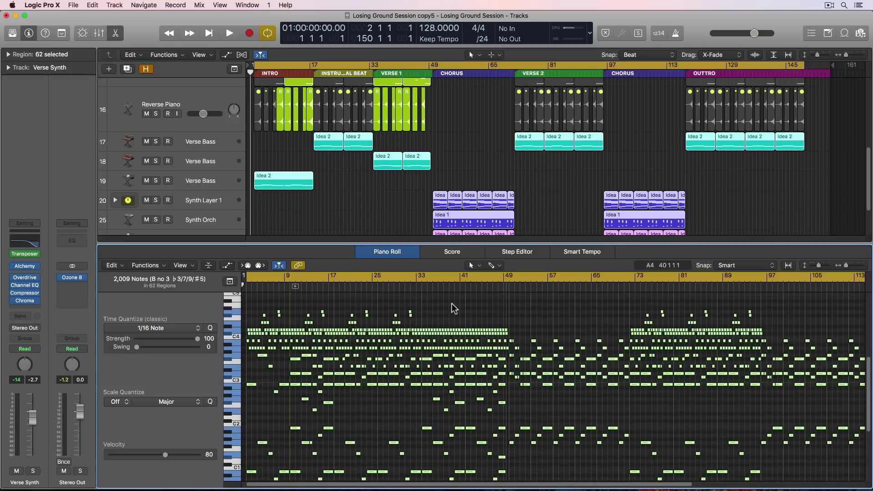
left_click(453, 308)
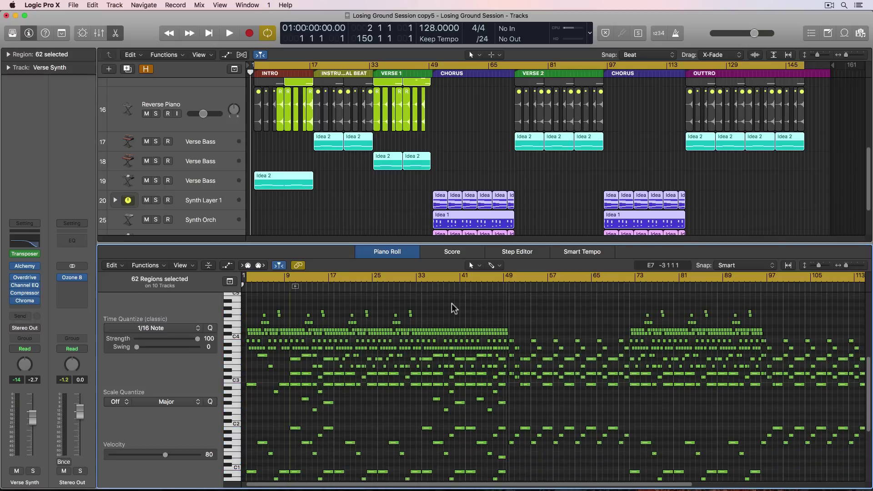
key("super+a")
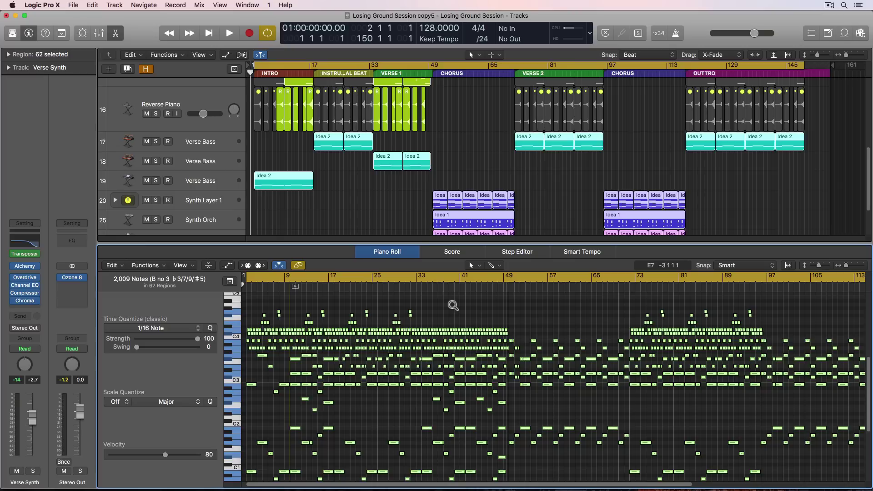
key("alt+Up")
key("alt+Up")
key("alt+Up")
key("alt+Up")
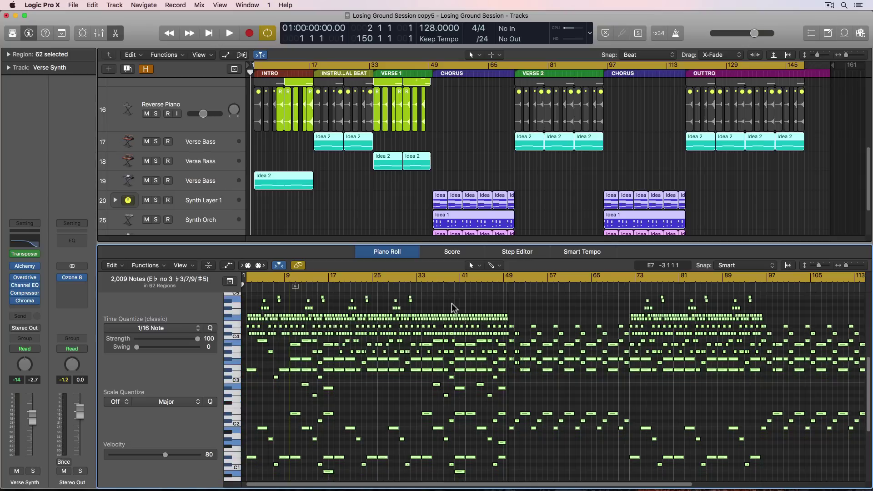
key("space")
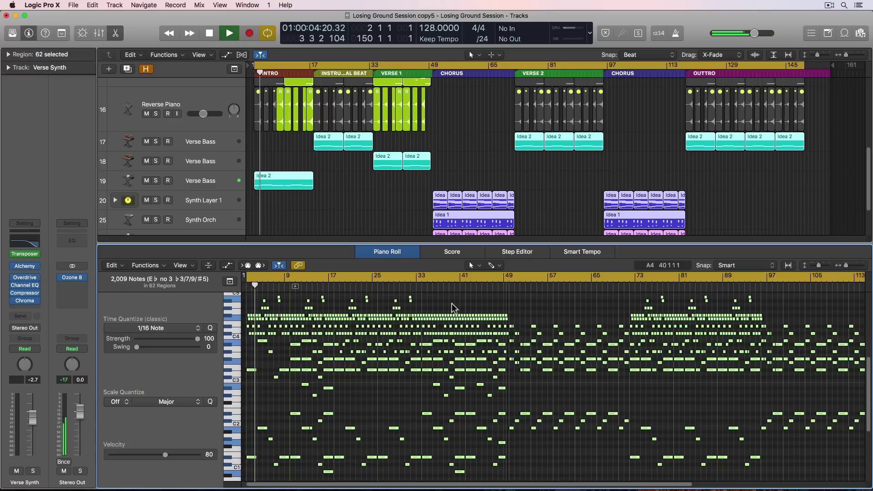
Close the Piano Roll, zoom in on the opening bars and stop playback
left_click(332, 216)
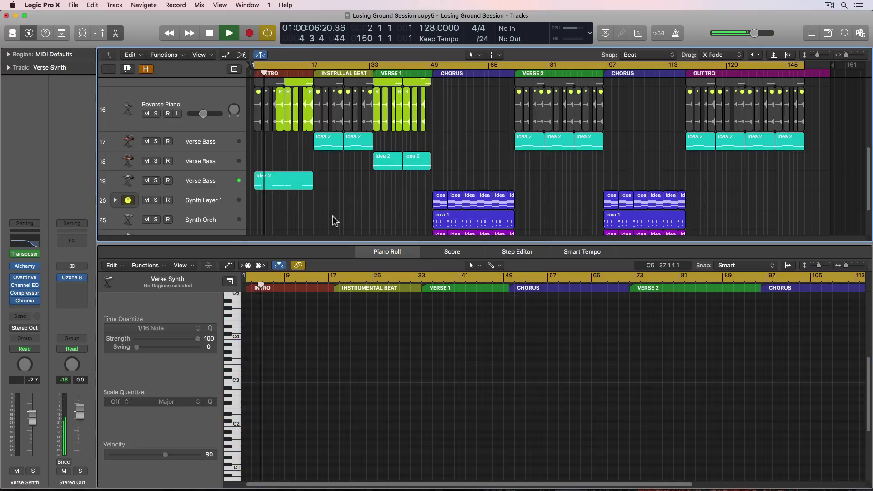
key("p")
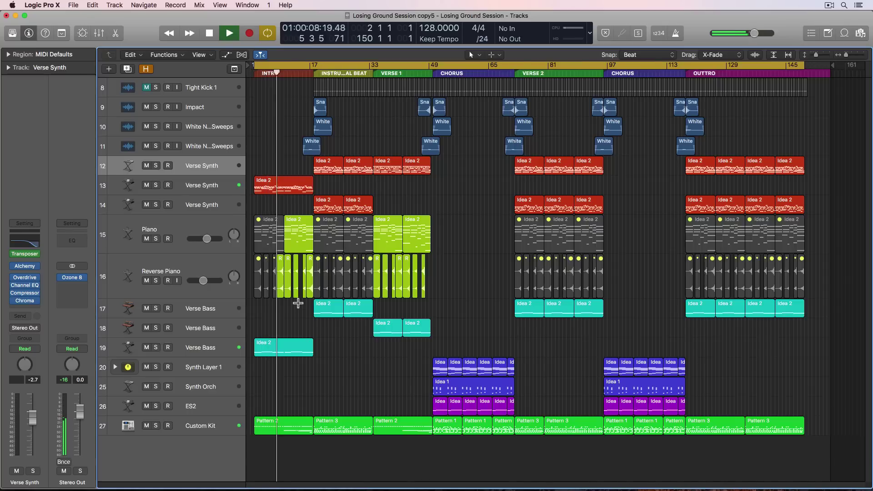
key("super+Right")
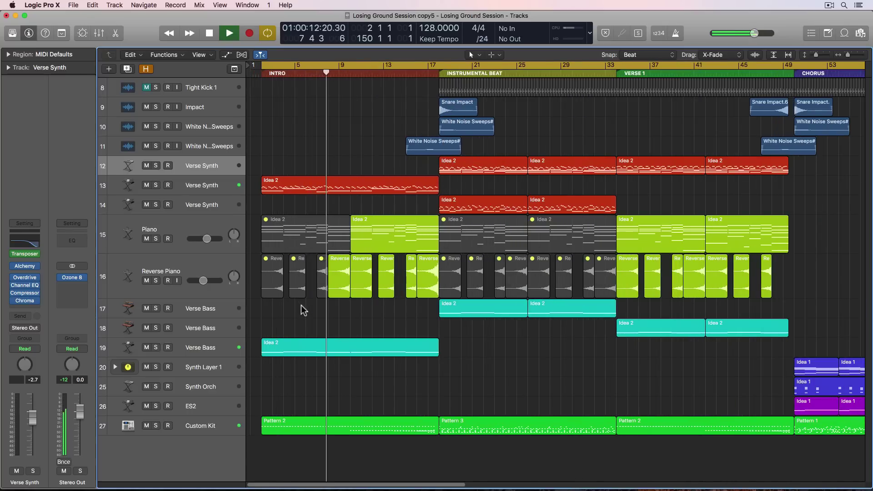
key("space")
Delete the muted Piano and Reverse Piano regions at bars 1–5 and bars 17–25
left_click_drag(262, 242, 327, 293)
key("Delete")
left_click_drag(491, 254, 589, 276)
key("Delete")
Delete every remaining Reverse Piano region from bar 9 onward
left_click_drag(303, 276, 828, 285)
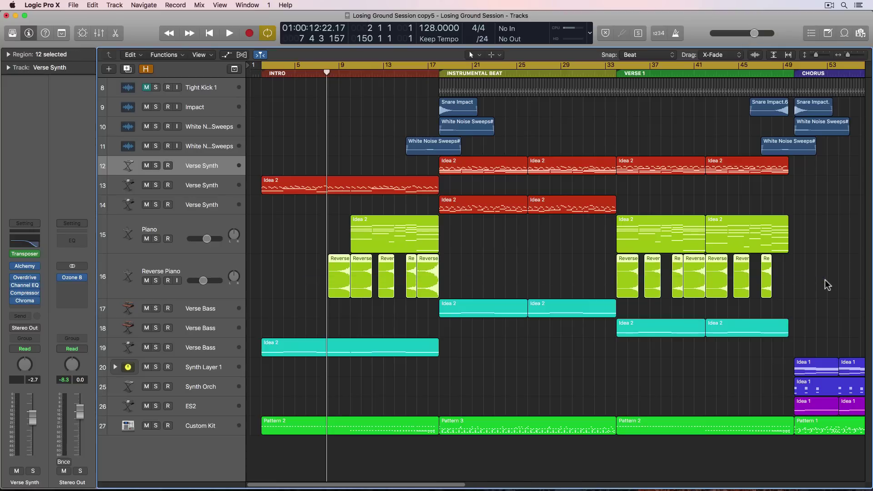
key("a")
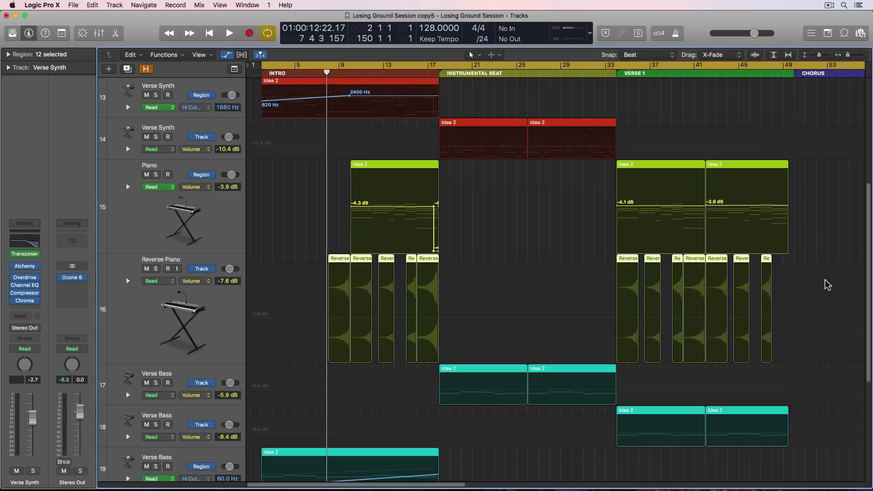
key("a")
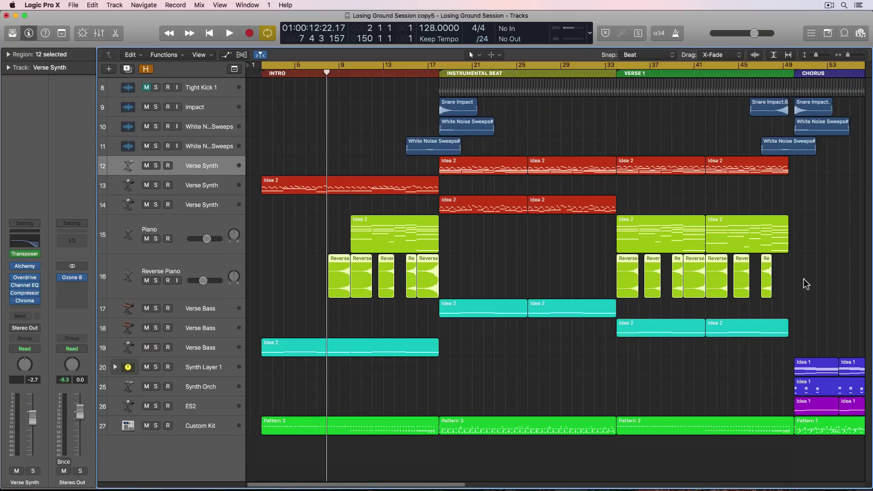
left_click_drag(803, 281, 326, 286)
key("Delete")
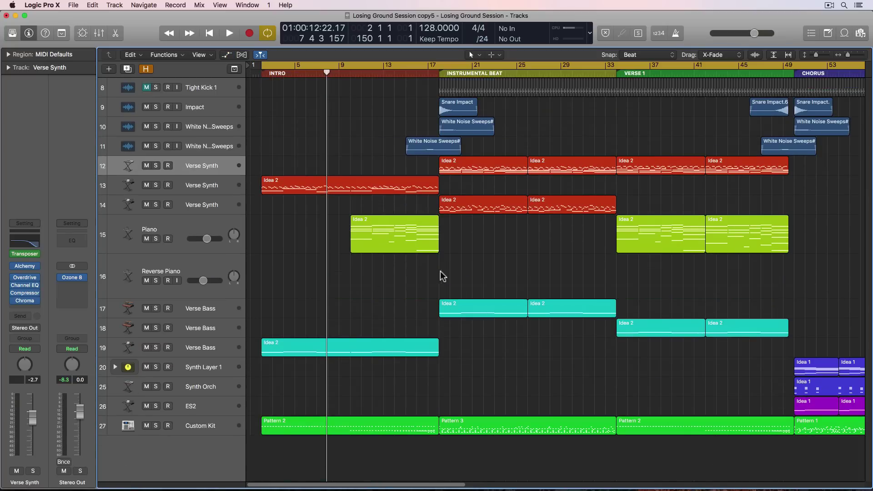
Bounce the bars 9–17 Idea 2 Piano region to a new audio track, 'reverse piano e flat'
left_click(399, 241)
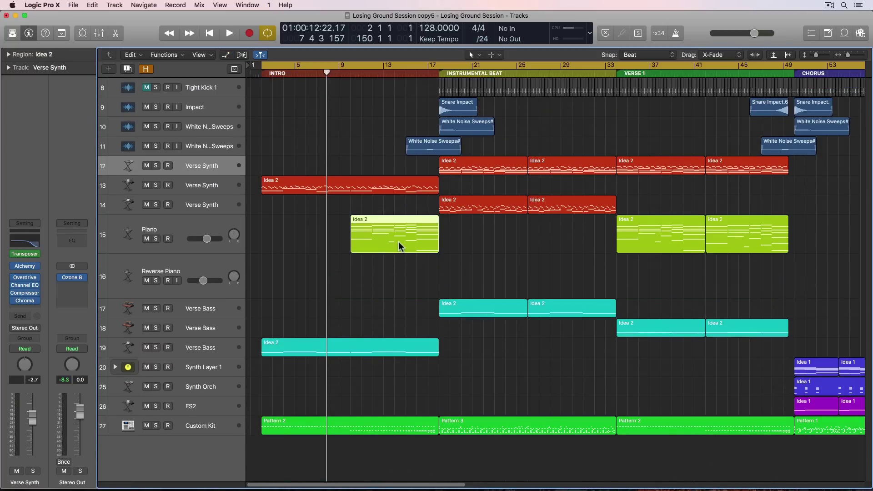
key("ctrl+b")
type("reve")
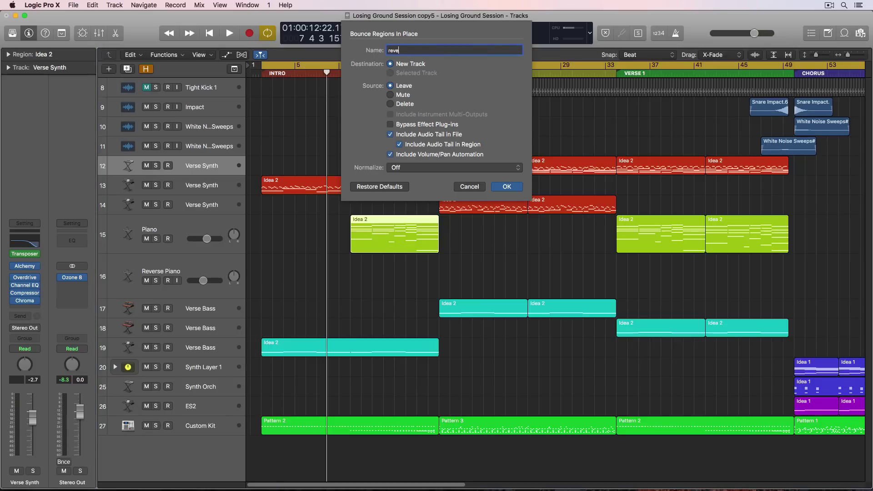
type("rse piano e")
type(" fx")
left_click(506, 186)
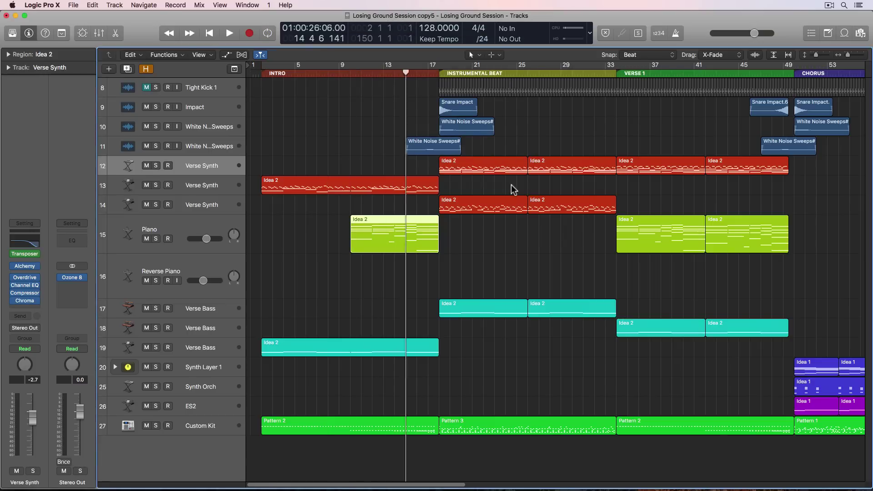
left_click(446, 291)
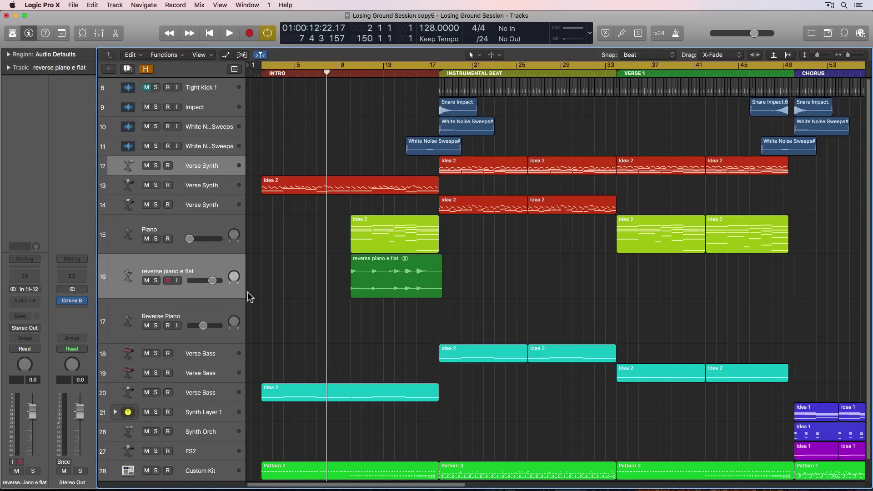
left_click(375, 275)
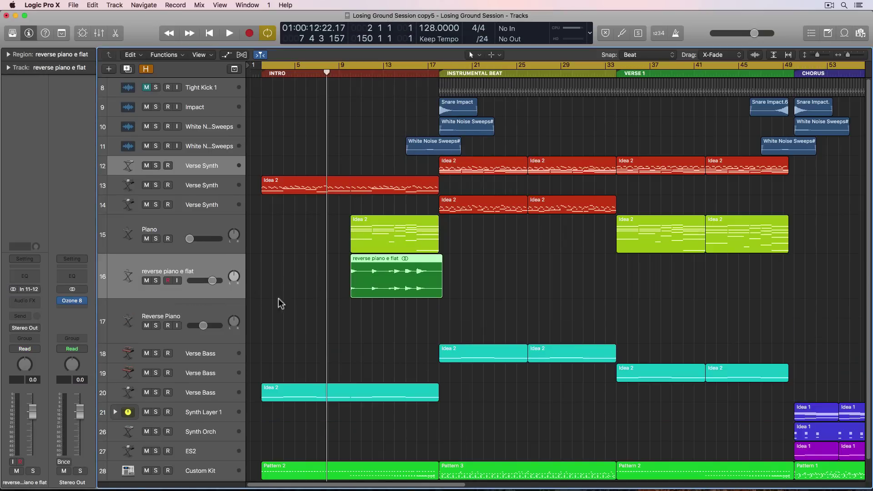
Enlarge the bounced audio track and trim the small leftover piece off its end with the Scissors tool
left_click_drag(235, 297, 235, 327)
left_click(521, 296)
key("super+Right")
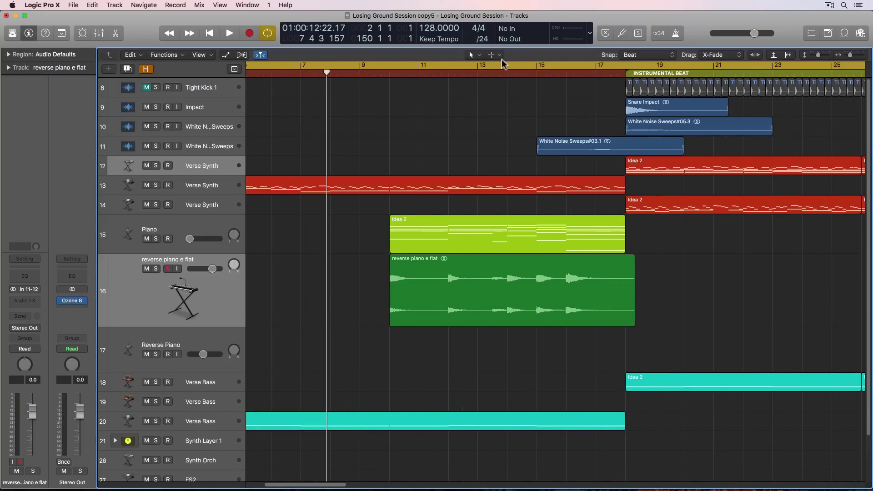
left_click(496, 55)
left_click(526, 115)
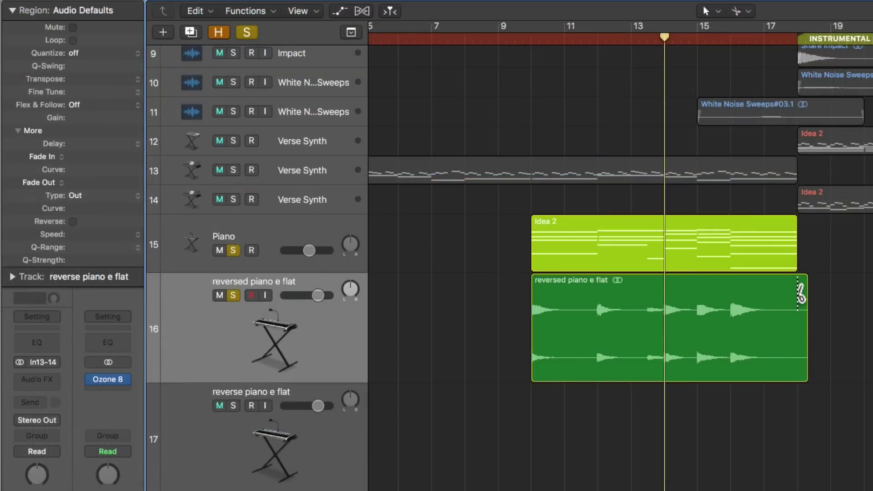
left_click(798, 296)
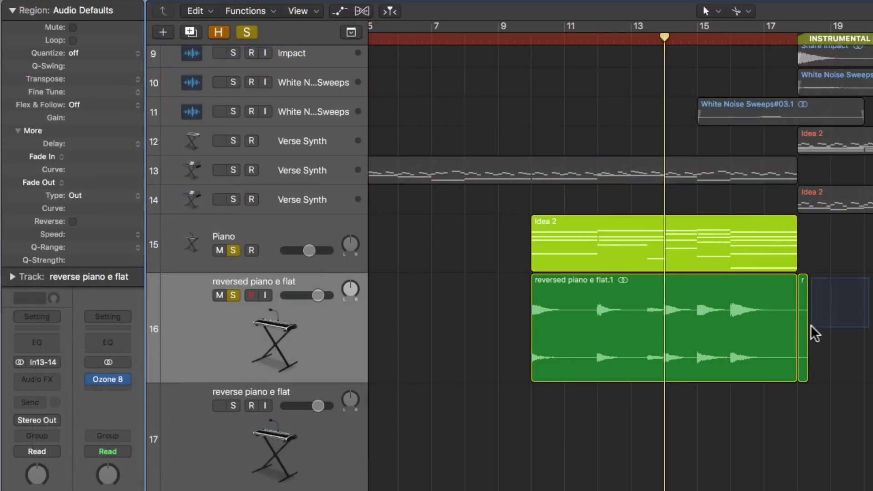
key("Delete")
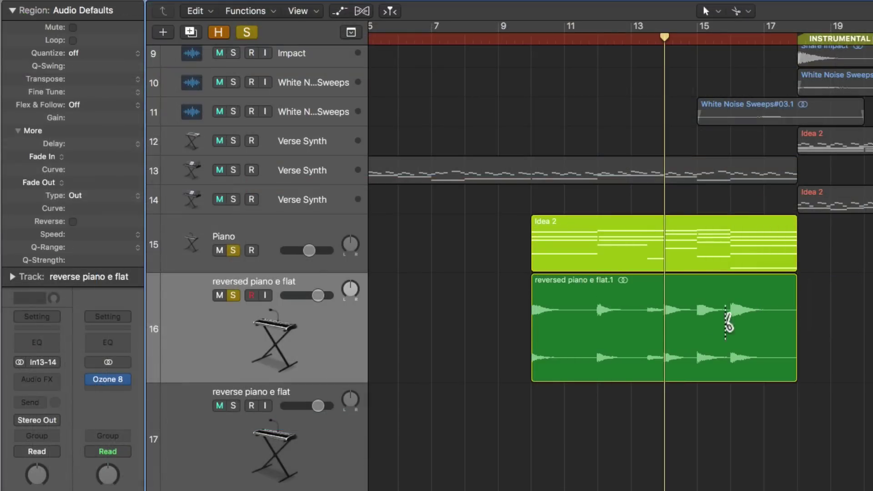
Split the bounced piano audio at each piano hit from bar 12 and reverse the six pieces
left_click(598, 322)
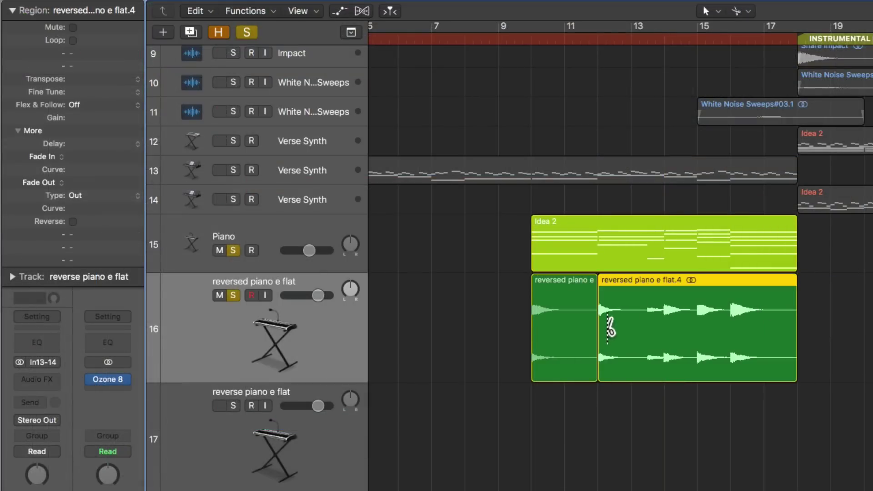
left_click(647, 324)
left_click(664, 324)
left_click(698, 324)
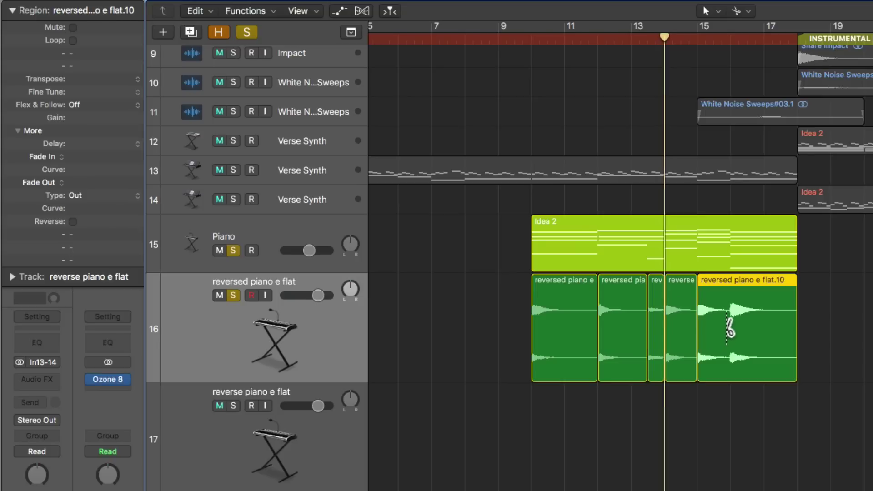
left_click(730, 324)
left_click_drag(766, 405, 586, 358)
left_click(73, 222)
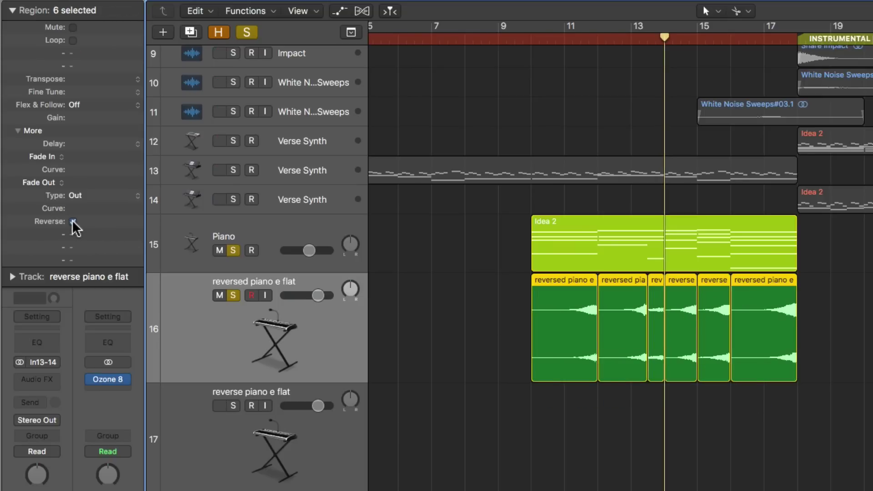
Delete two middle reversed pieces and play from about bar 10 to hear the hits
left_click_drag(627, 401, 653, 368)
key("Delete")
left_click(533, 41)
key("space")
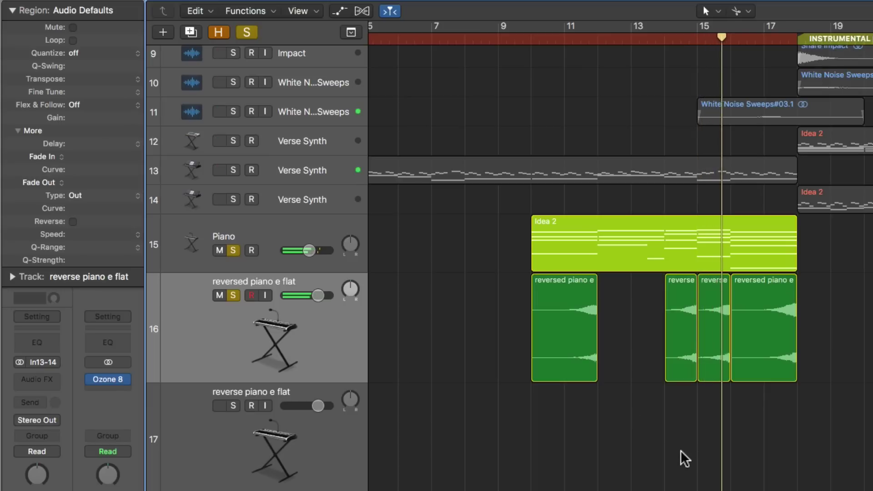
Raise the last reversed piano region's gain to about +4.3 dB
left_click(769, 357)
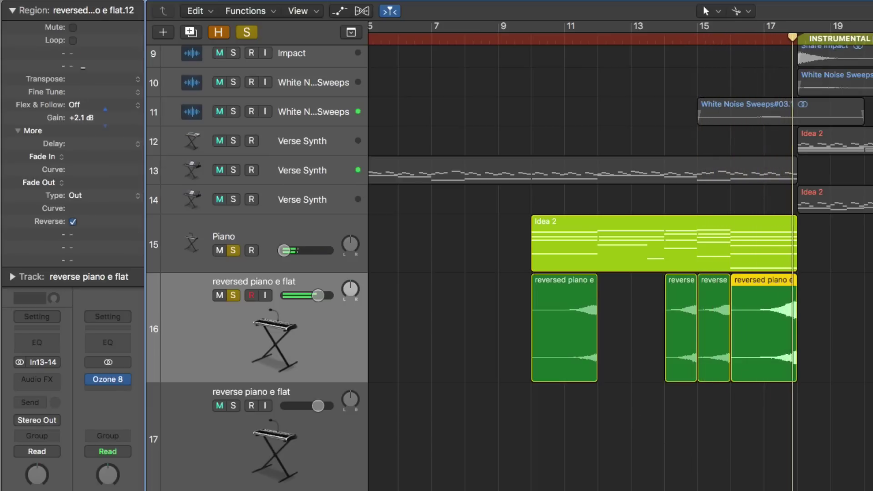
left_click(837, 279)
left_click(790, 312)
left_click_drag(73, 117, 73, 101)
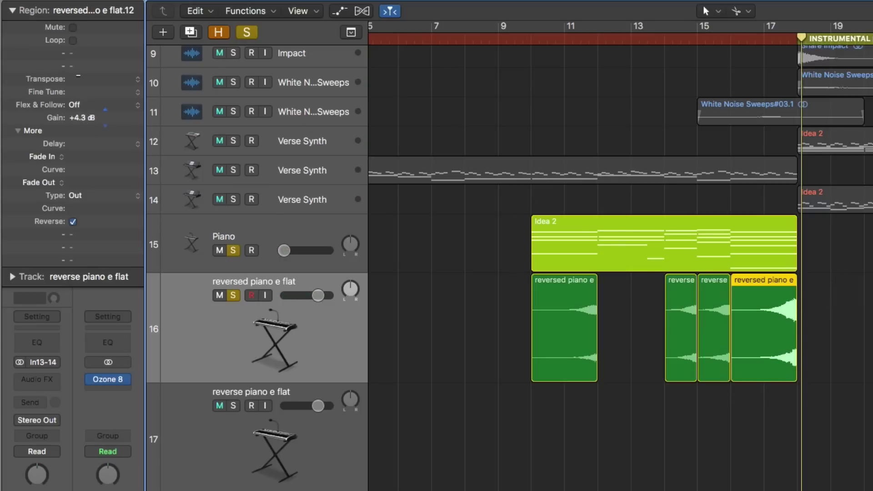
Copy the four reversed piano regions into Verse 1 and zoom in around bar 41
left_click(550, 326)
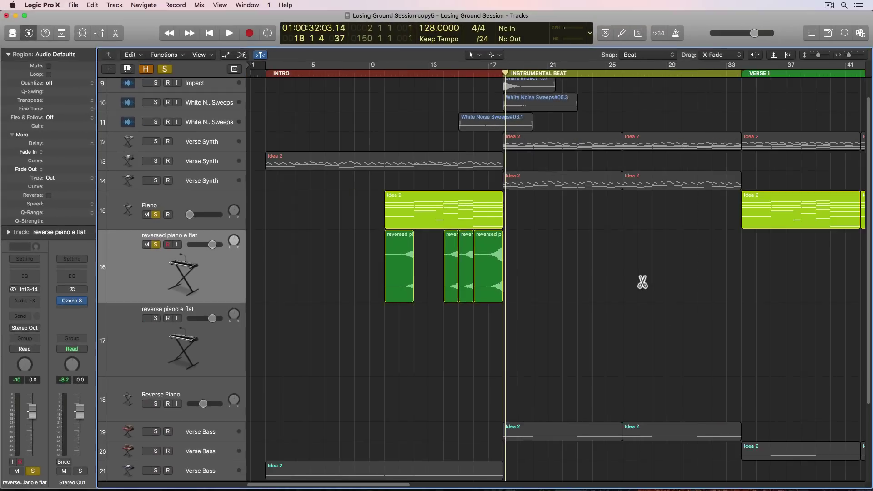
key("z")
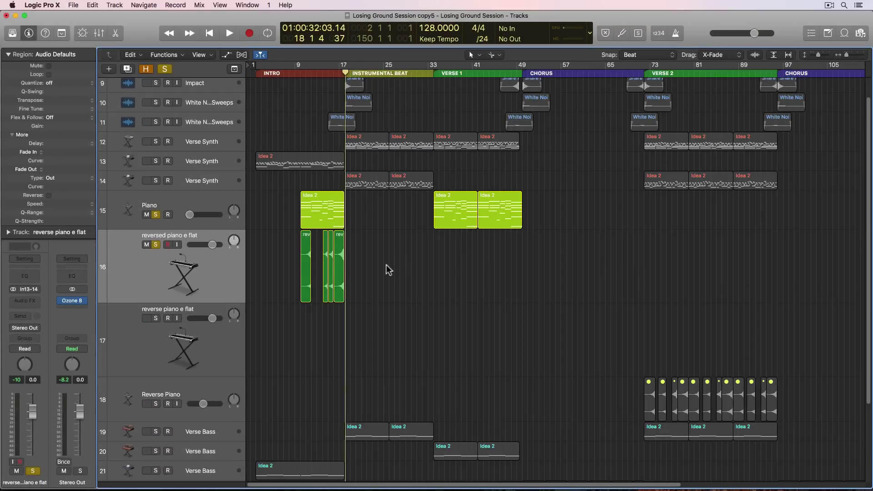
left_click_drag(389, 269, 483, 268)
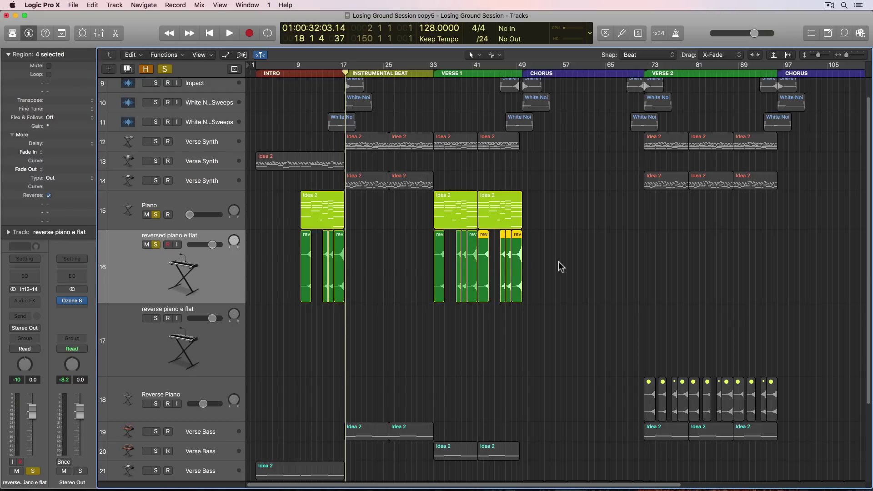
left_click(559, 264)
left_click(477, 68)
key("super+Right")
key("super+Right")
key("super+Right")
key("super+Right")
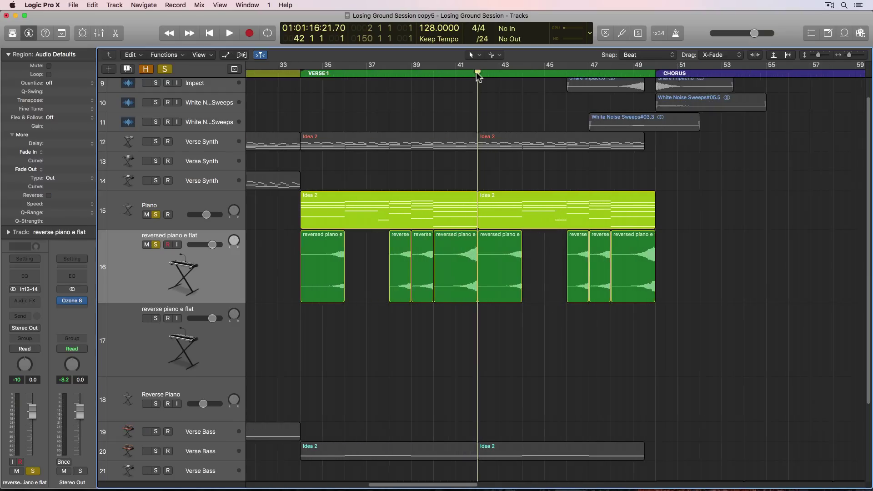
Set the reversed piano e flat.16 region's gain to 0 dB and confirm the .2 region's gain
left_click(450, 242)
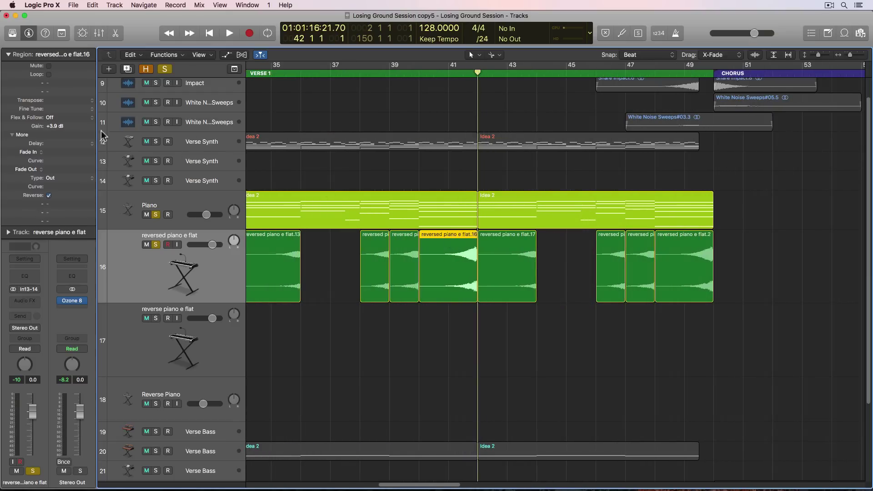
double_click(56, 127)
type("0")
key("Return")
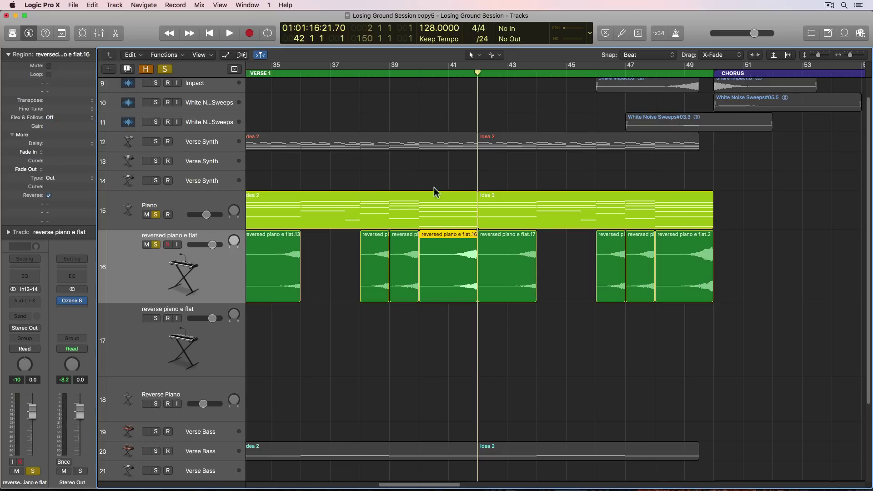
left_click(703, 261)
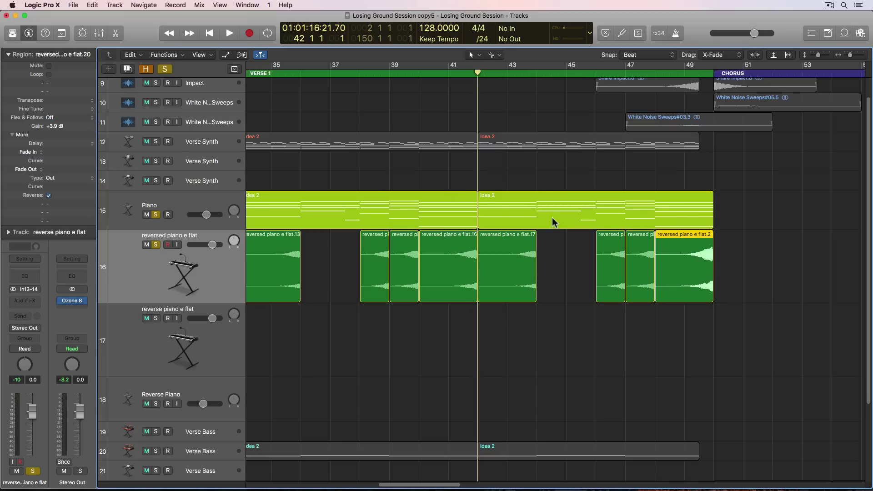
double_click(60, 127)
key("Return")
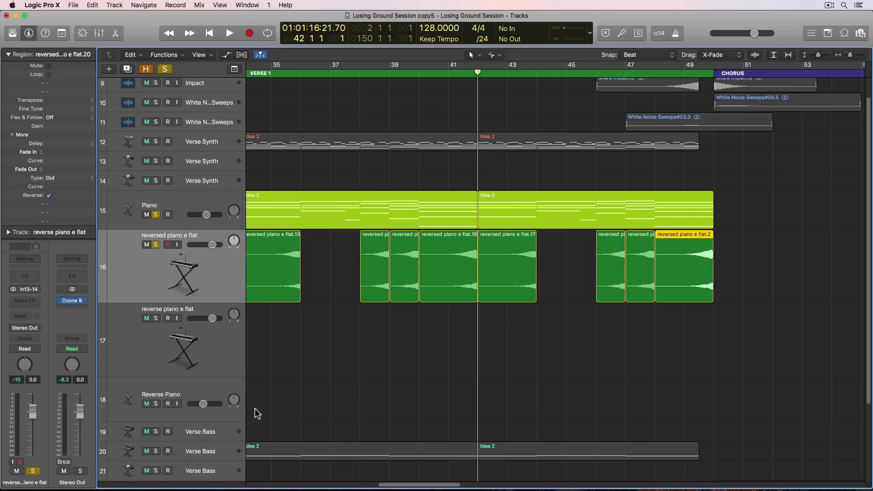
Turn off all soloing and zoom in around the CHORUS start at bar 49
left_click(289, 371)
key("z")
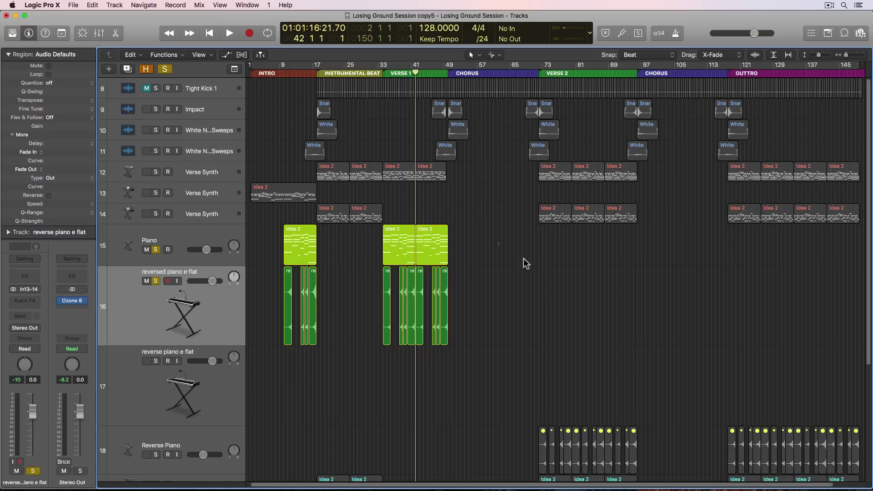
left_click_drag(555, 274, 837, 316)
key("super+Up")
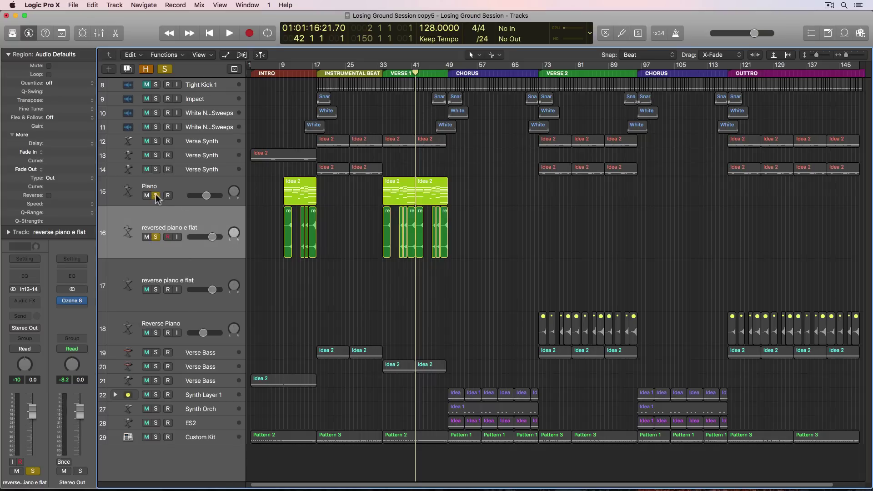
left_click(156, 195)
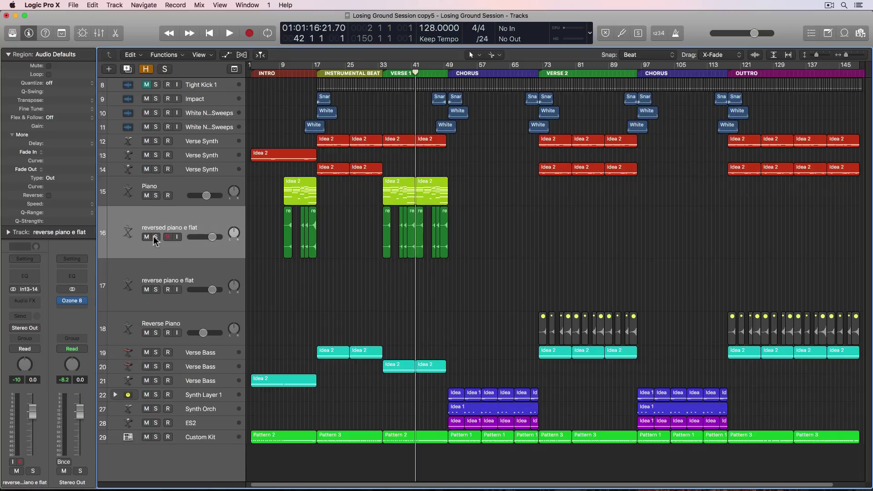
left_click(453, 74)
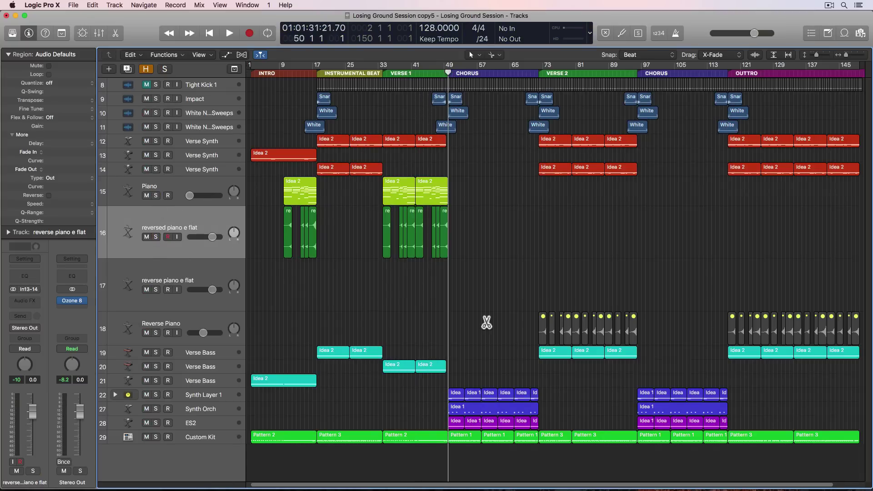
key("super+Right")
key("super+Right")
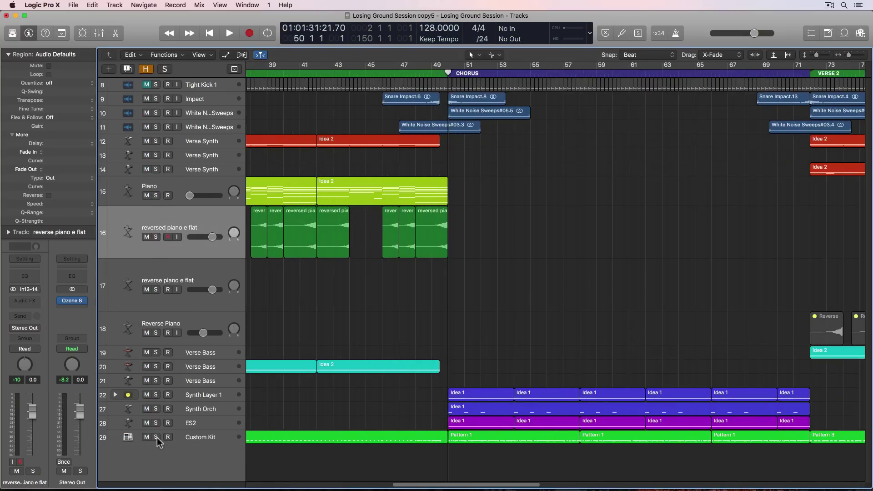
Solo the Custom Kit with the Mixer showing and audition its Sub Kick pads
left_click(157, 438)
key("x")
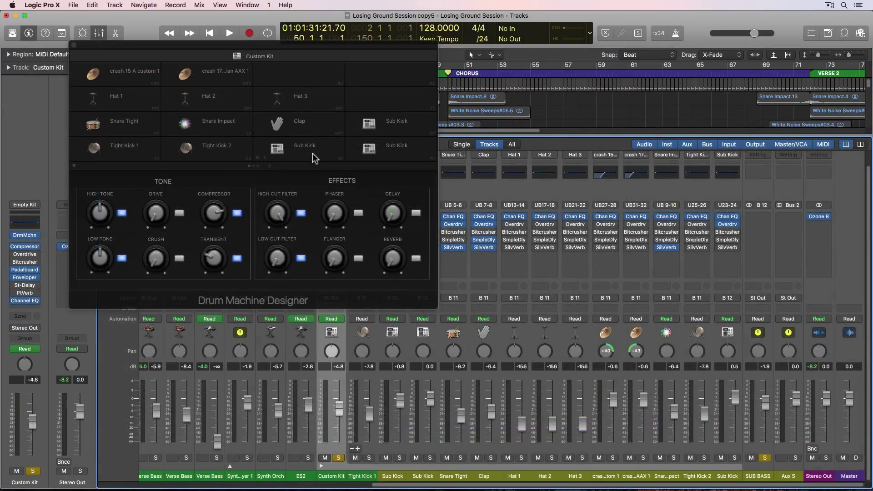
left_click(312, 157)
left_click(392, 153)
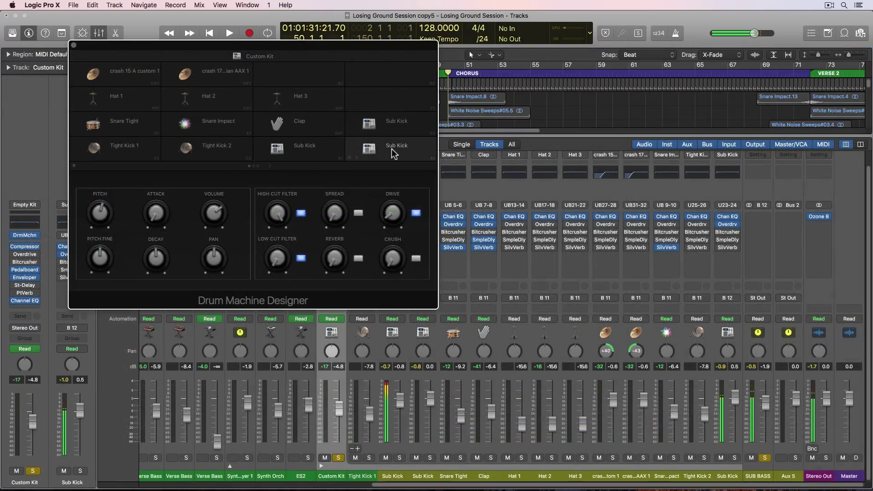
left_click(389, 117)
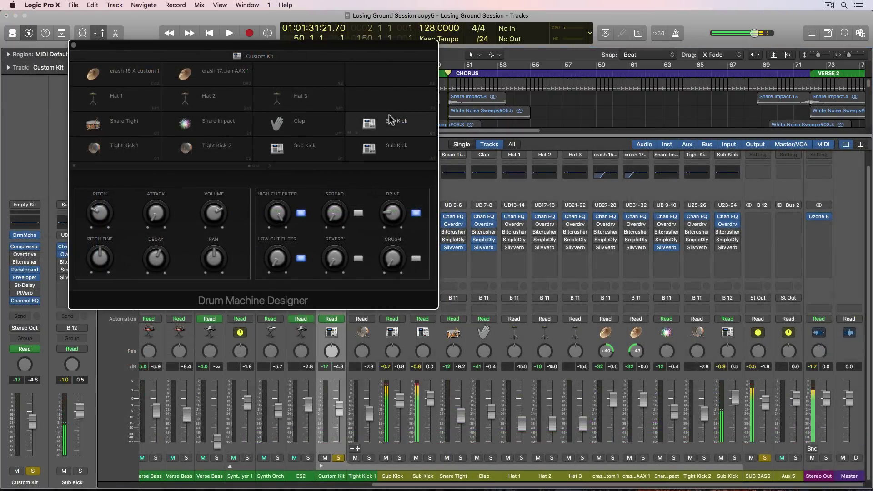
left_click(323, 151)
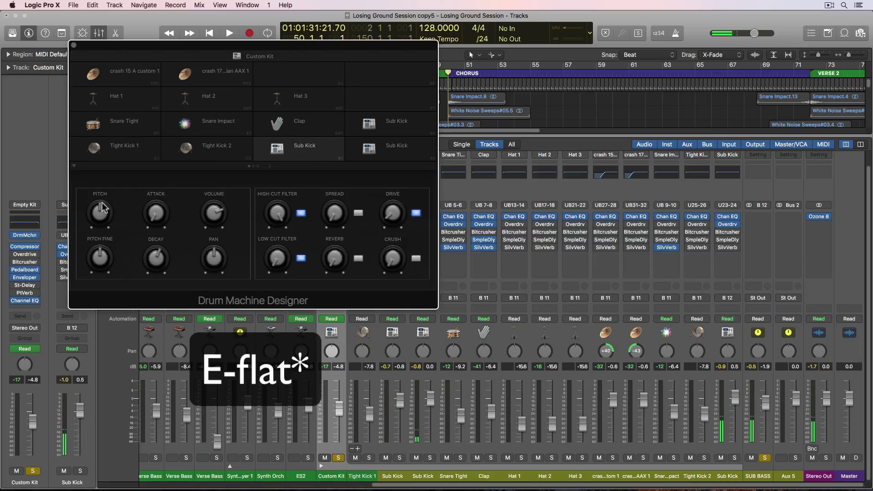
Reset the Sub Kick pitch to C 3, close the kit, and unsolo SUB BASS and Custom Kit
mouse_move(101, 202)
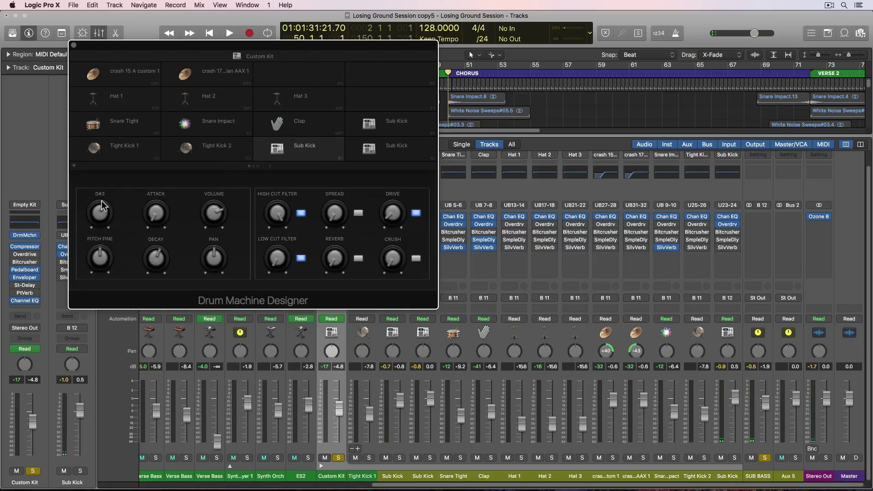
left_click(325, 155)
left_click(100, 207, "alt")
left_click(73, 45)
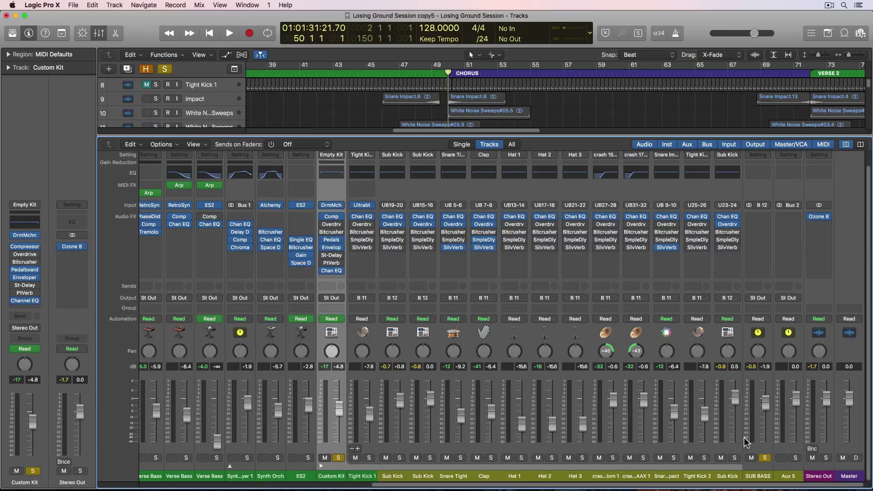
left_click(766, 457)
left_click(338, 458)
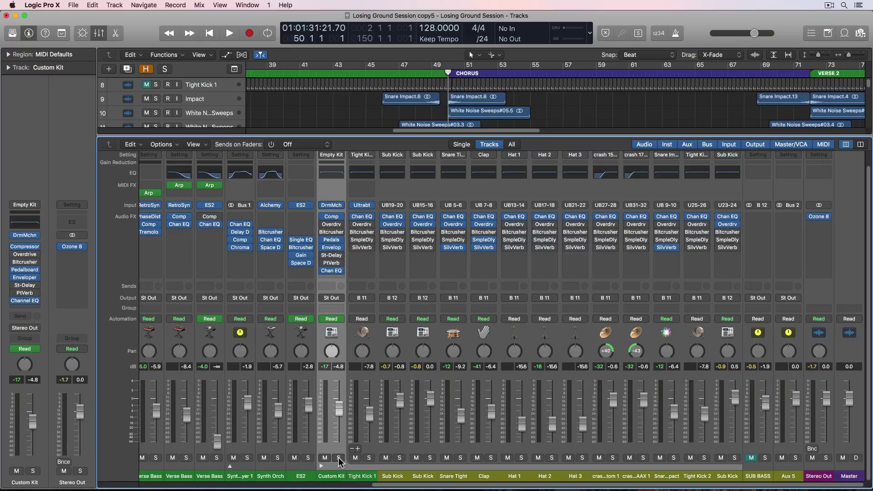
Hide the Mixer, fit all 145 bars in view and set the track heights
key("x")
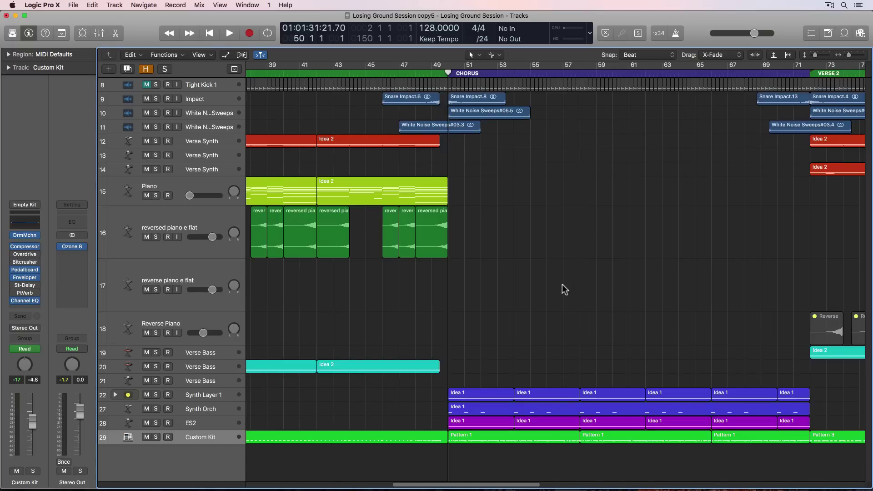
key("z")
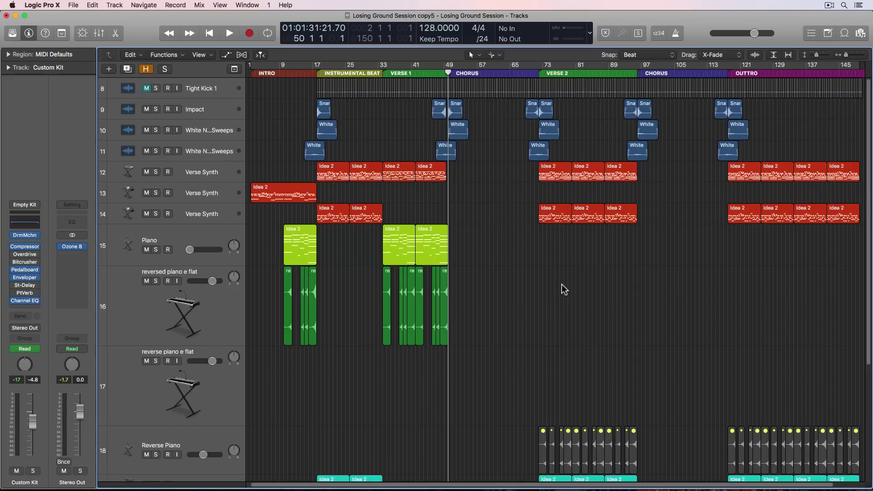
key("super+Up")
key("super+Down")
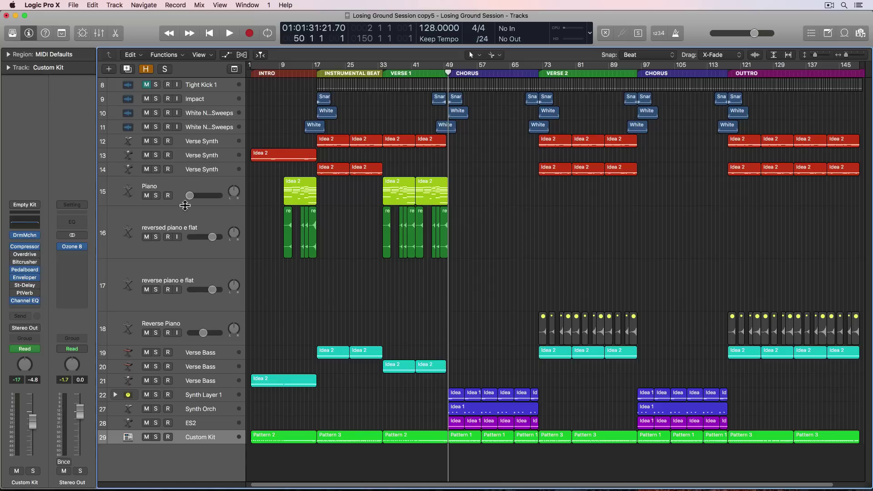
key("ctrl+alt+super+BackSpace")
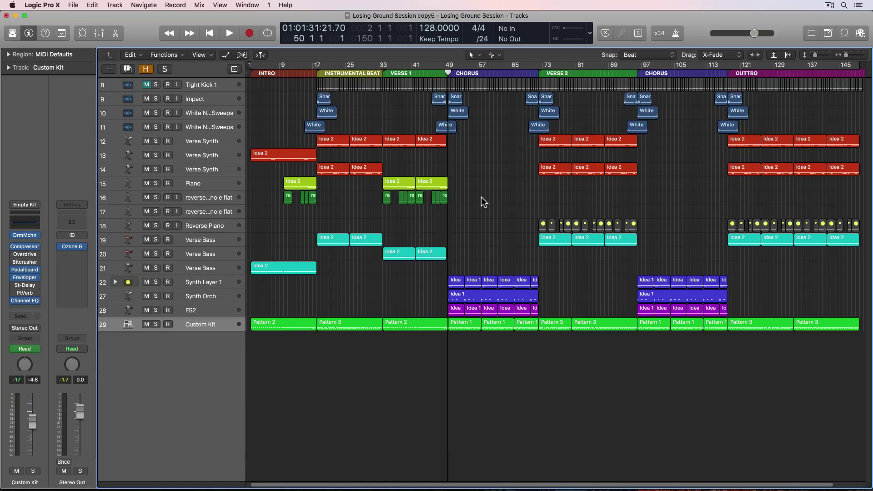
key("super+Down")
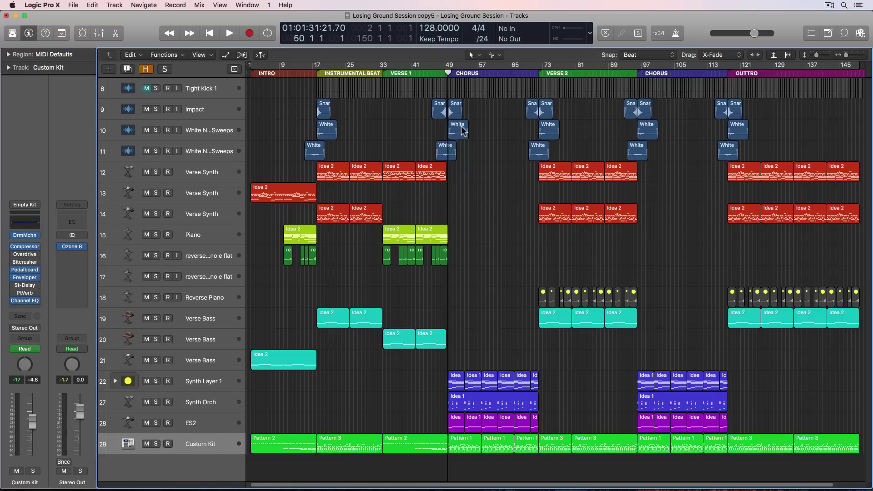
Play the arrangement from the INSTRUMENTAL BEAT marker, then stop
key("alt+comma")
key("alt+comma")
key("space")
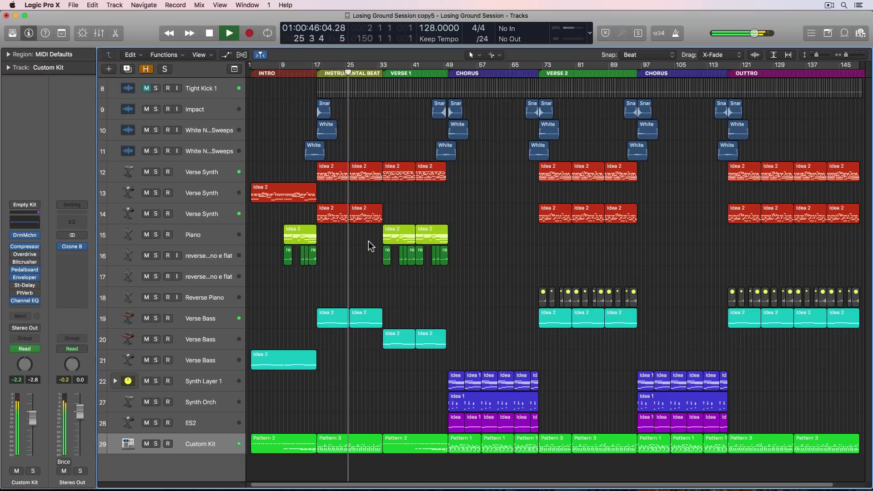
key("space")
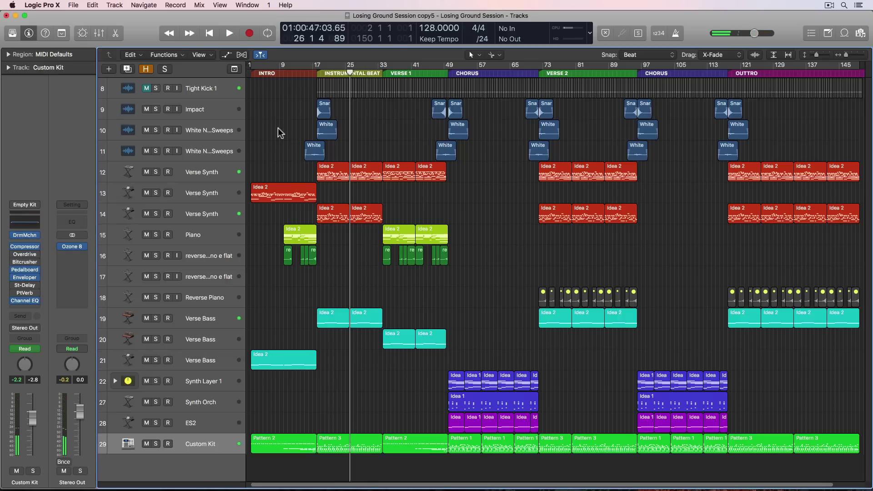
Create the Verse Vocals and Chorus Vocals audio tracks and enable input monitoring on Verse Vocals
key("alt+super+n")
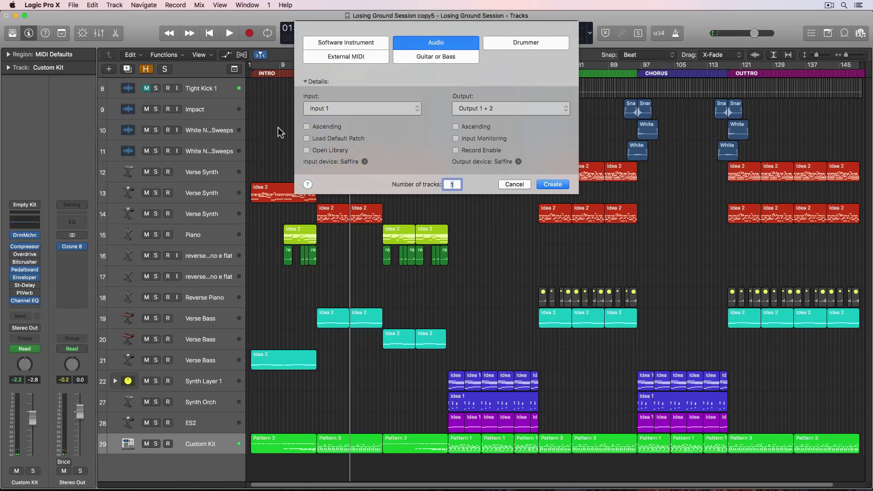
left_click(552, 185)
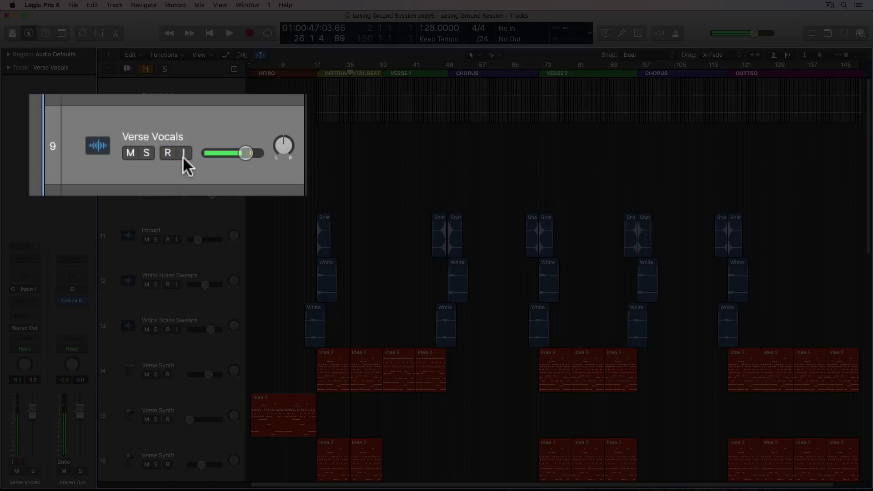
left_click(184, 155)
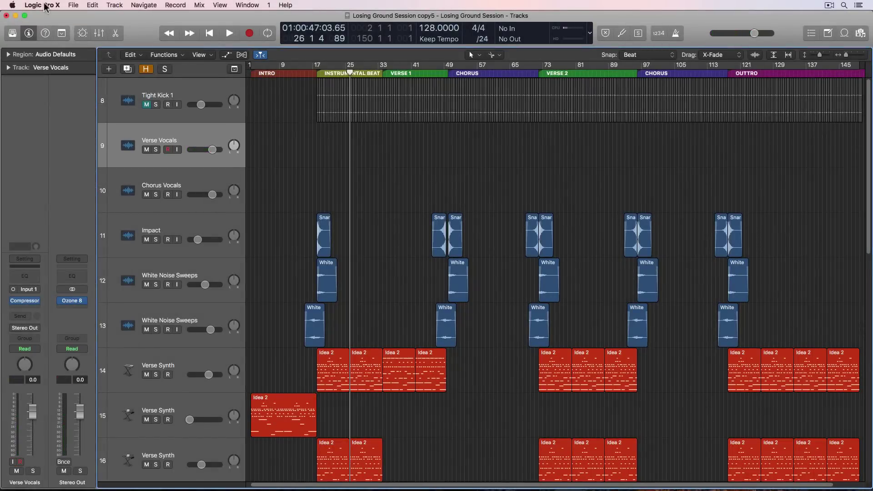
left_click(45, 5)
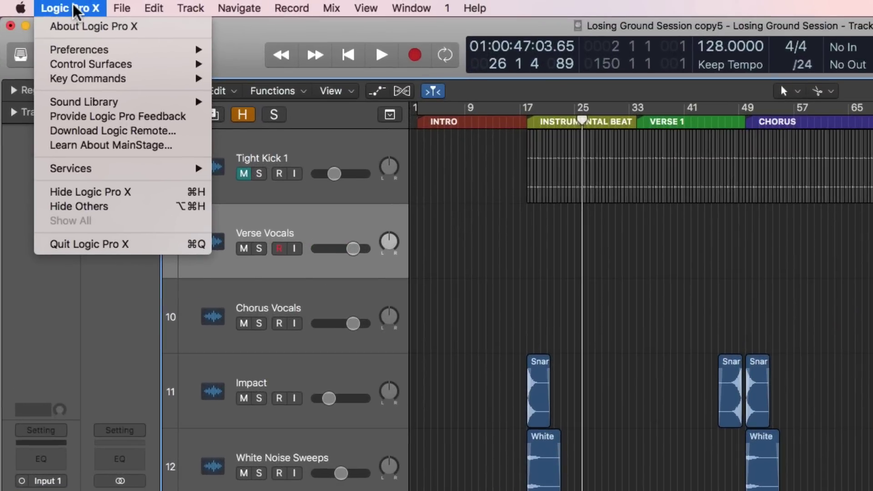
mouse_move(62, 33)
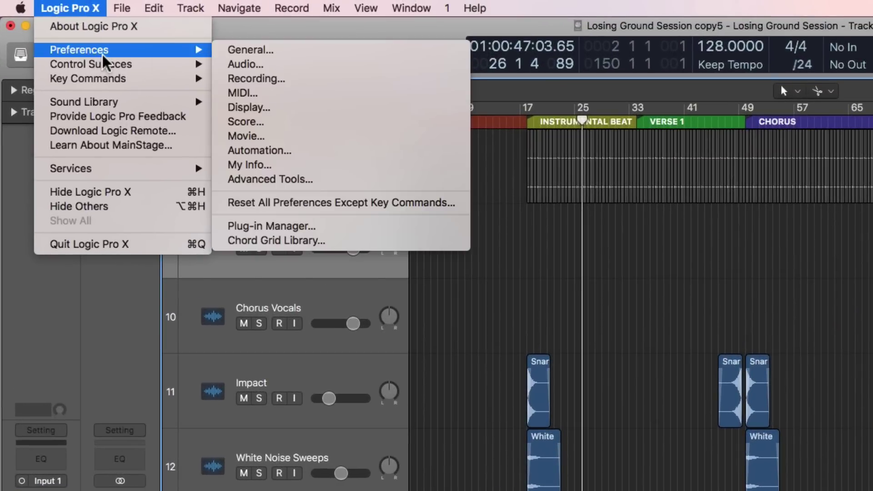
left_click(293, 65)
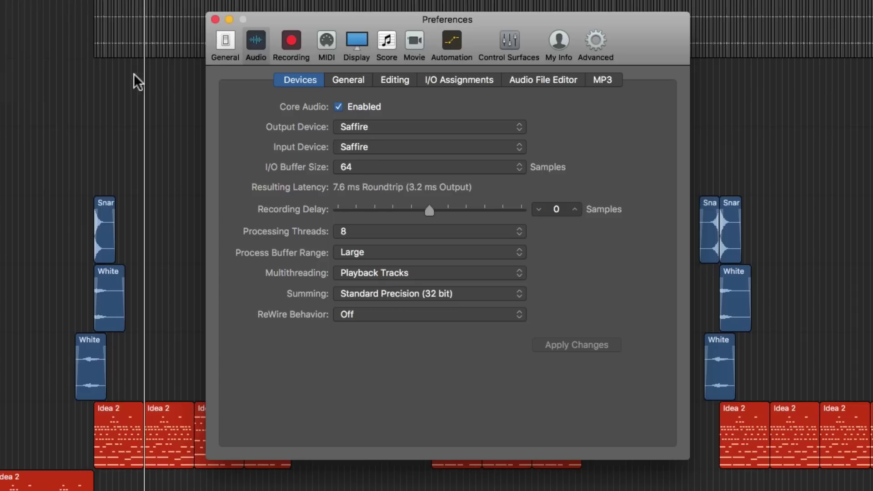
left_click(369, 167)
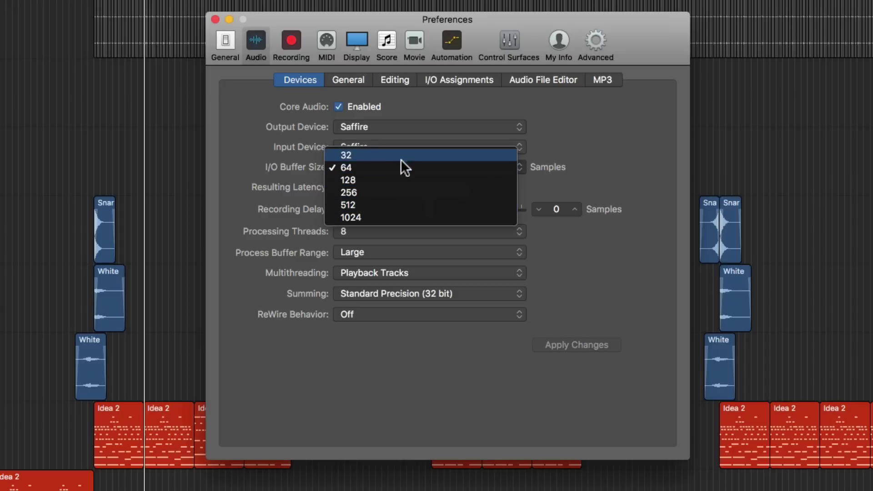
left_click(387, 166)
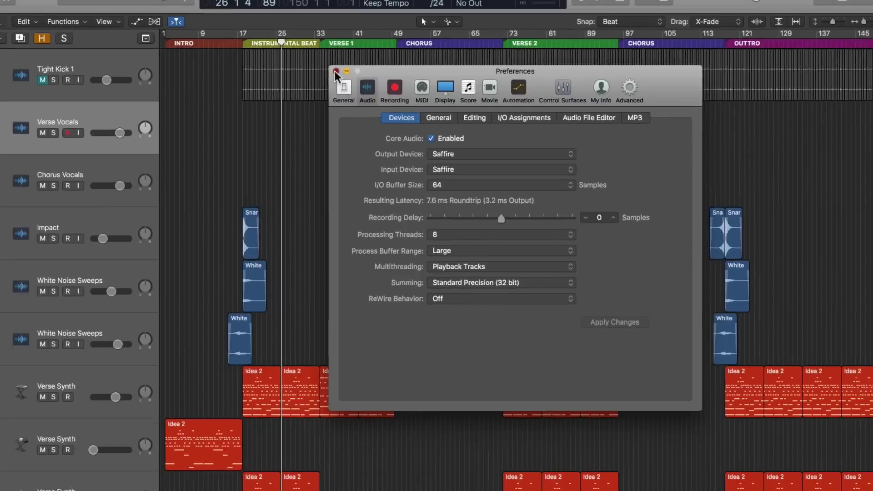
left_click(336, 72)
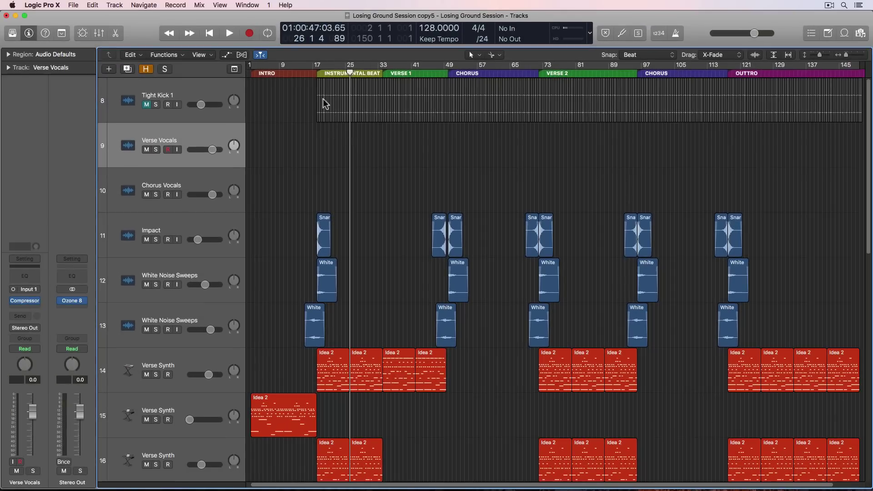
left_click(49, 5)
mouse_move(51, 28)
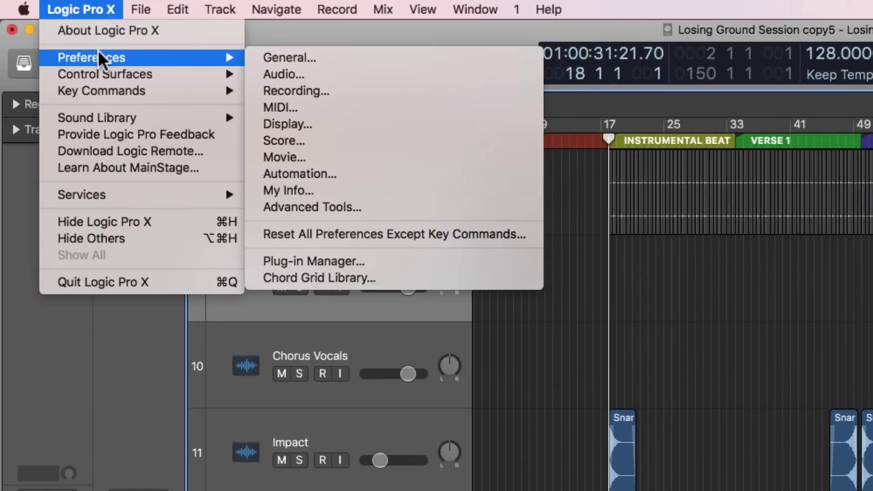
left_click(316, 91)
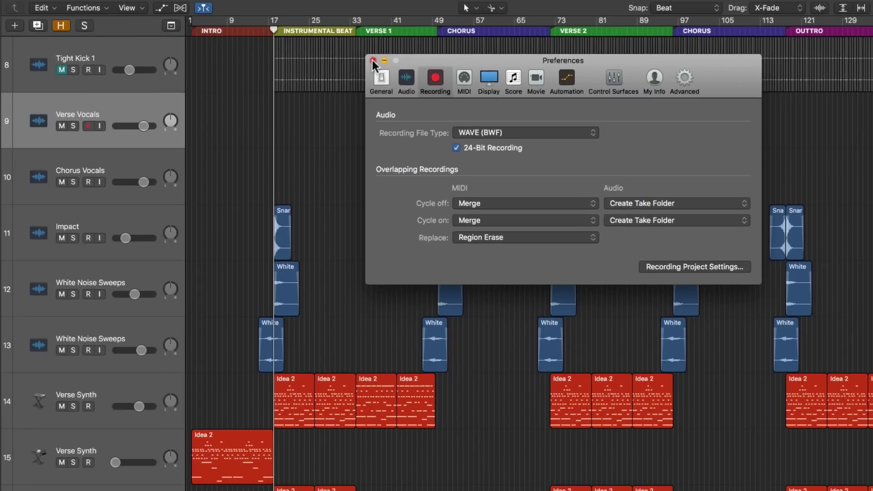
left_click(158, 48)
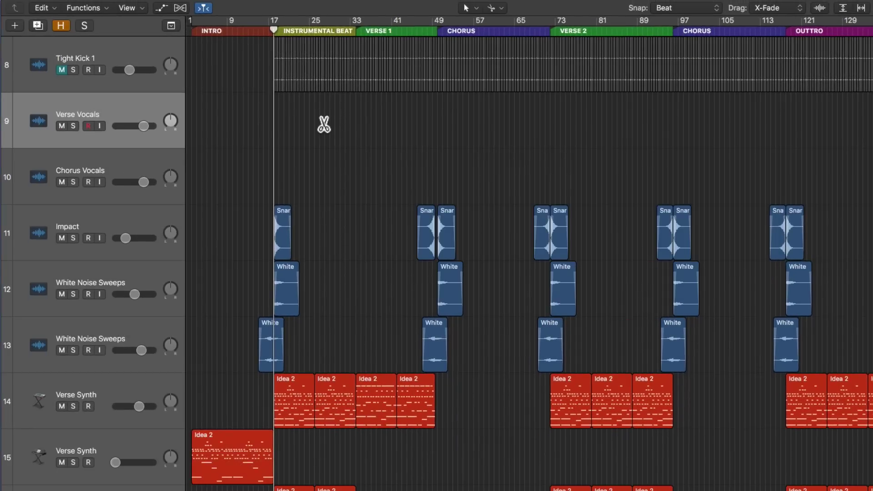
Mute Verse Vocals and record the first verse vocal take
key("super+Right")
key("super+Right")
key("super+Right")
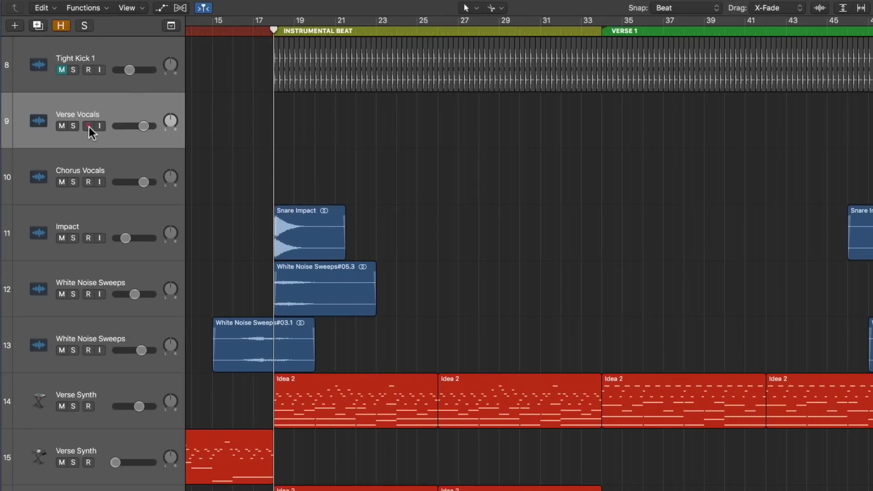
left_click(62, 126)
key("r")
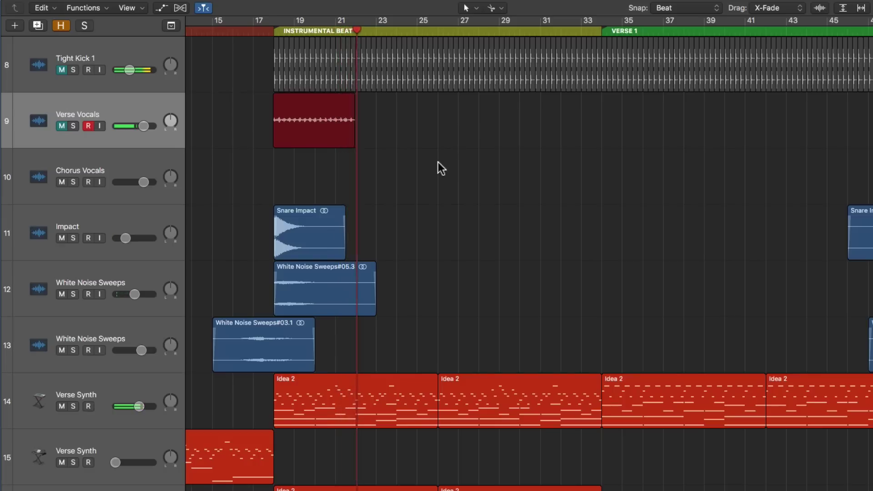
key("space")
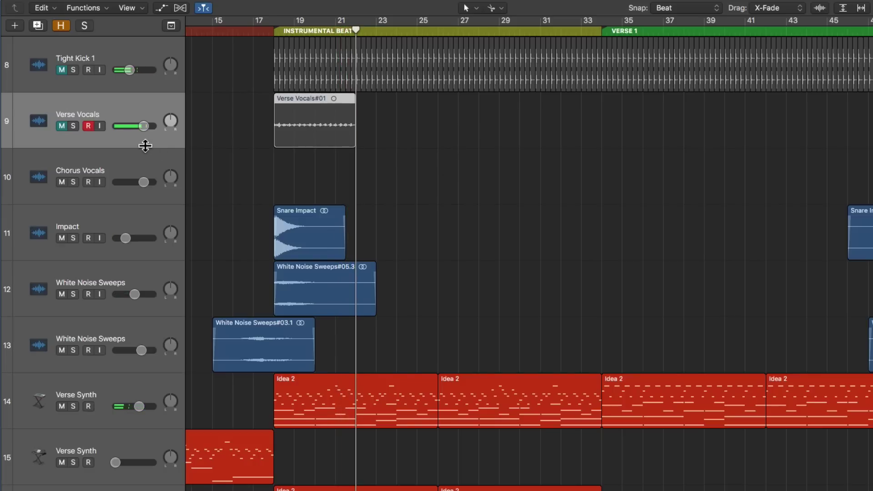
Record a second and third take, each from the INSTRUMENTAL BEAT start
left_click_drag(145, 149, 255, 208)
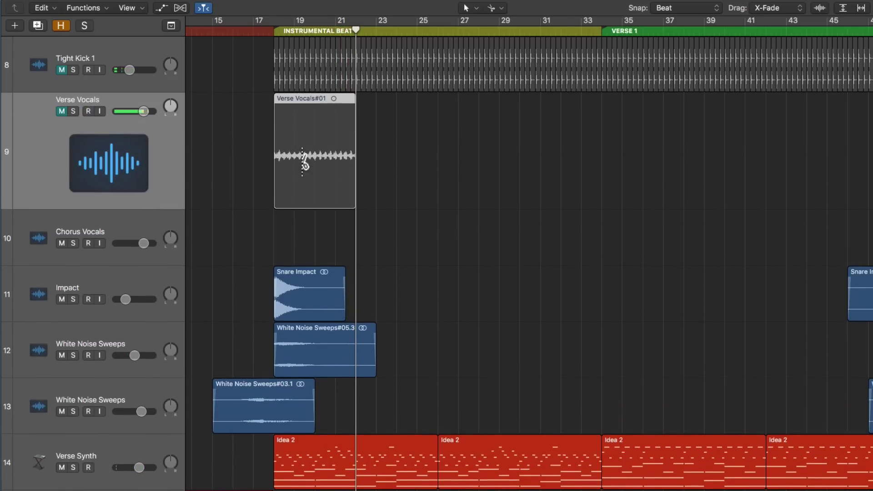
key("super+Right")
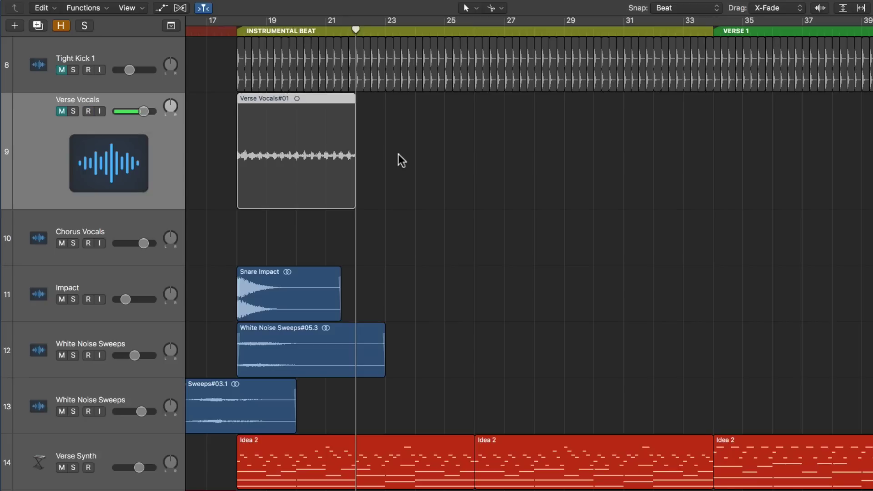
left_click(236, 31)
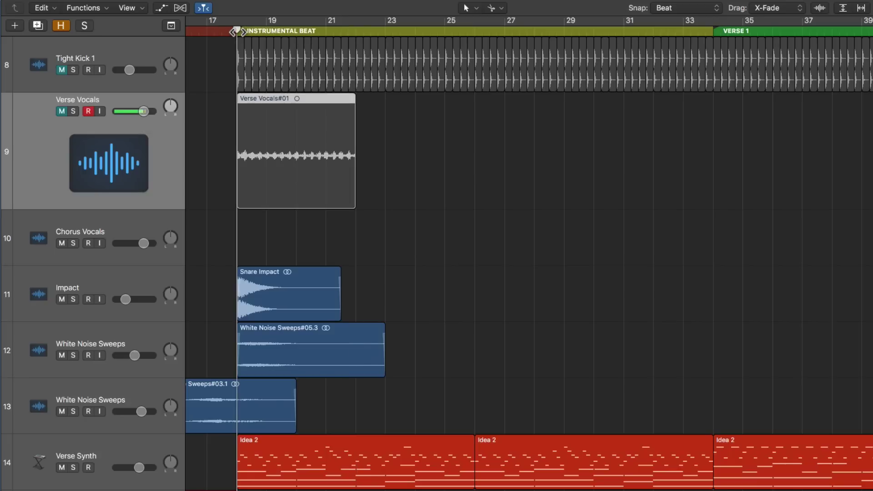
key("r")
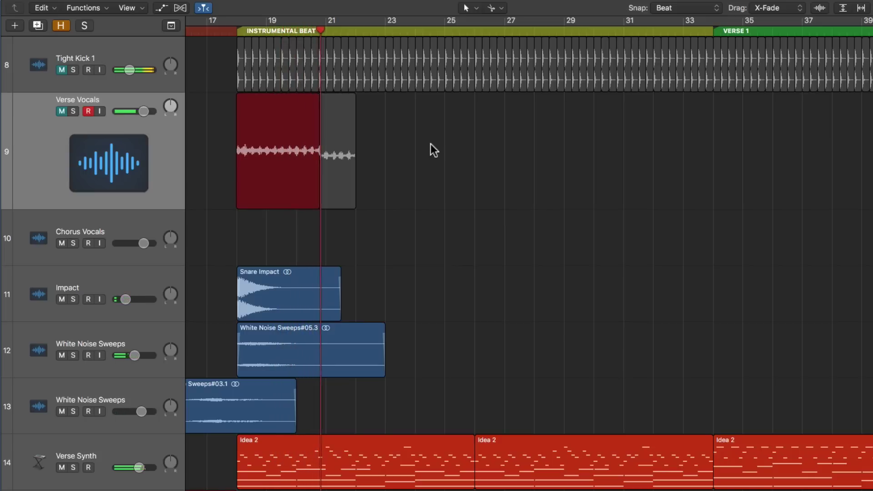
key("space")
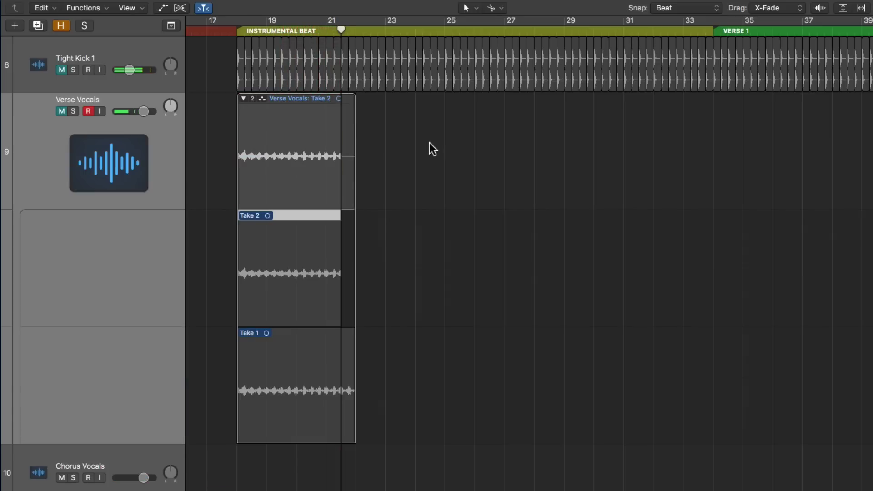
left_click(239, 30)
key("r")
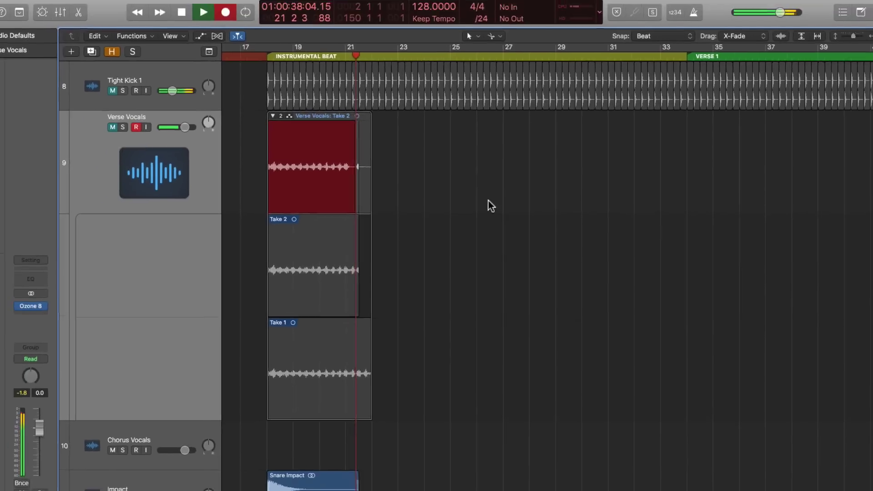
key("space")
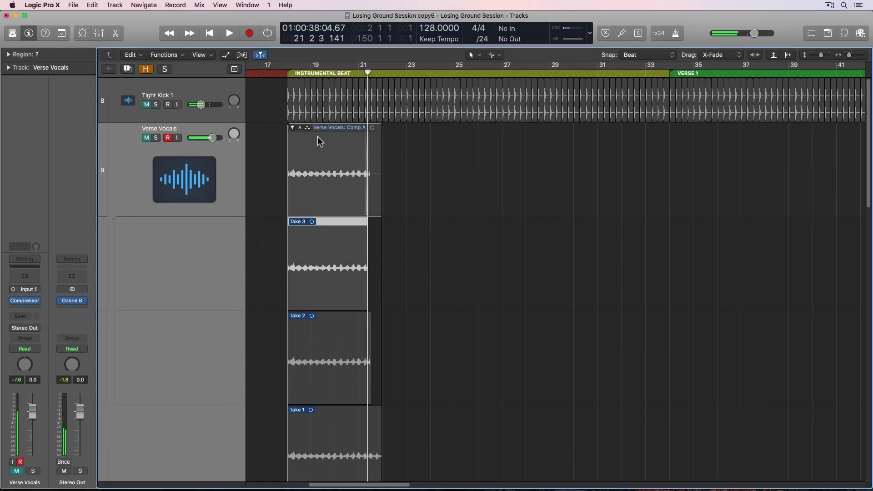
Collapse the Comp A take folder and enlarge the Verse Vocals track to view the takes
key("ctrl+f")
left_click(441, 154)
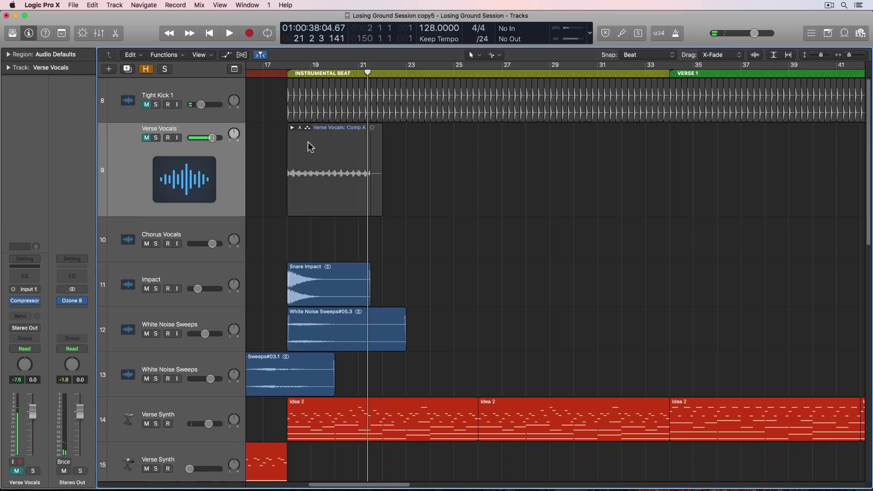
left_click_drag(212, 214, 214, 238)
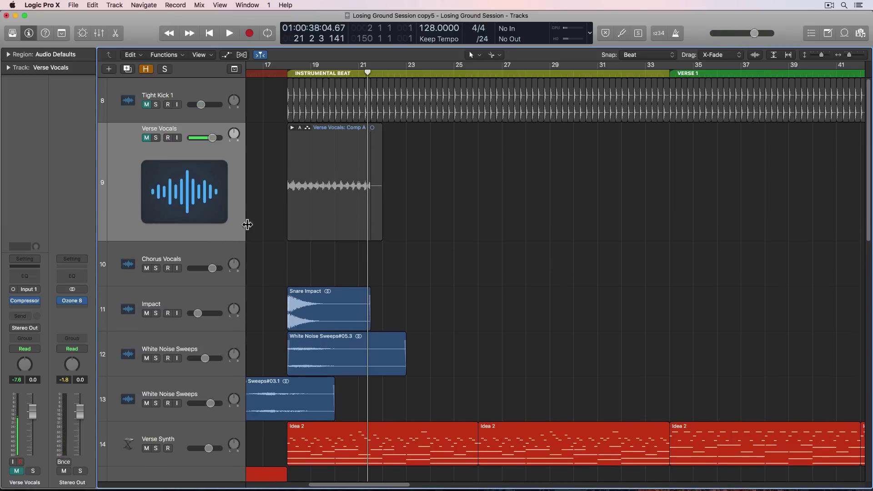
key("super+Right")
key("super+Right")
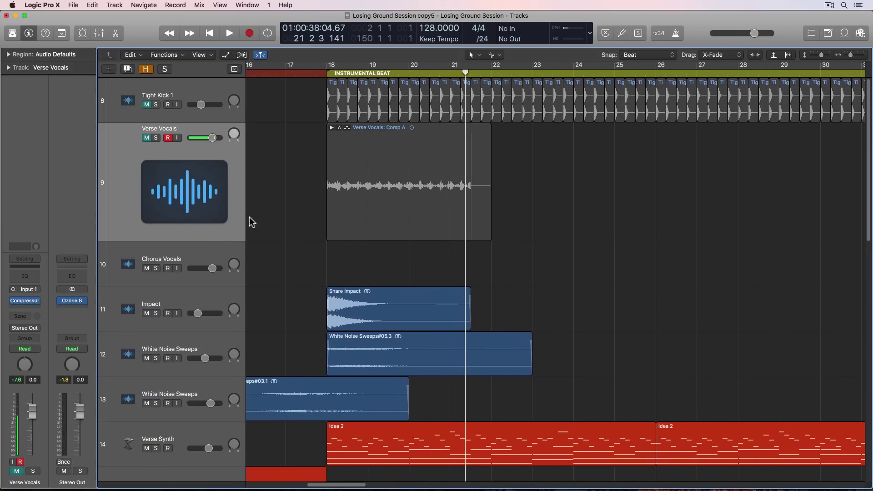
scroll(249, 216, "left", 3)
key("alt+ctrl+r")
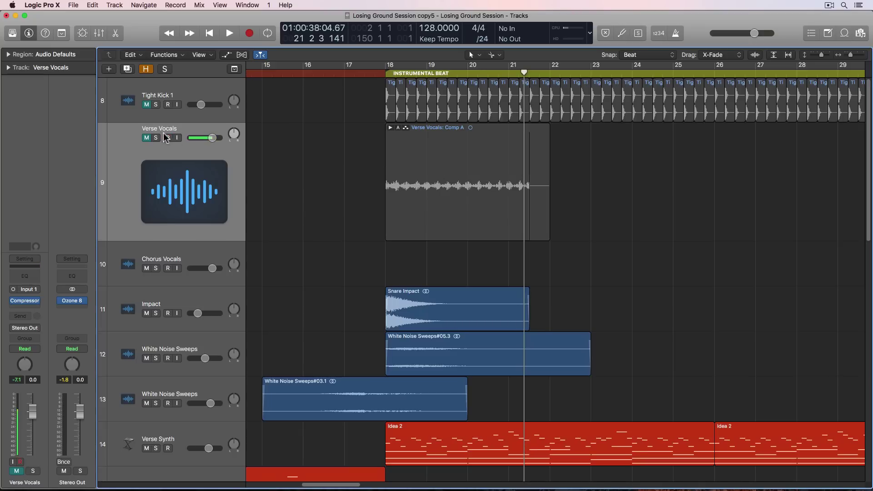
Unmute Verse Vocals, expand the Comp A take folder and audition Takes 1, 2 and 3
left_click(146, 139)
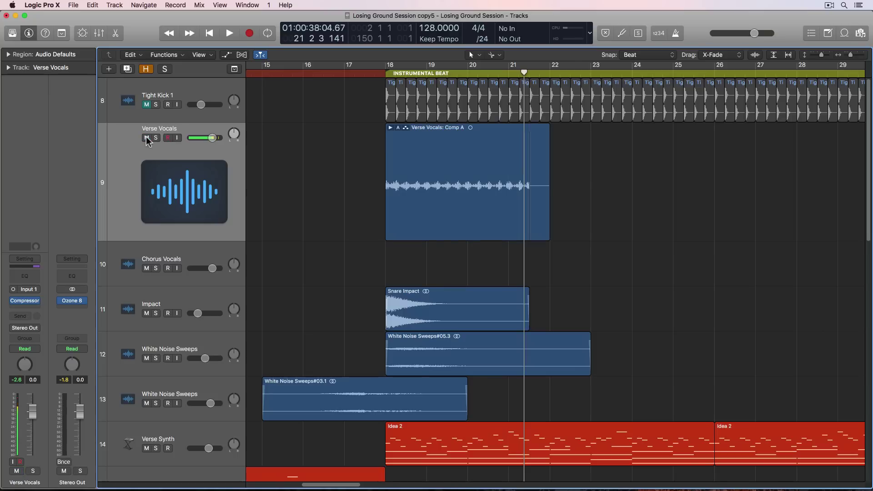
left_click(444, 170)
double_click(444, 171)
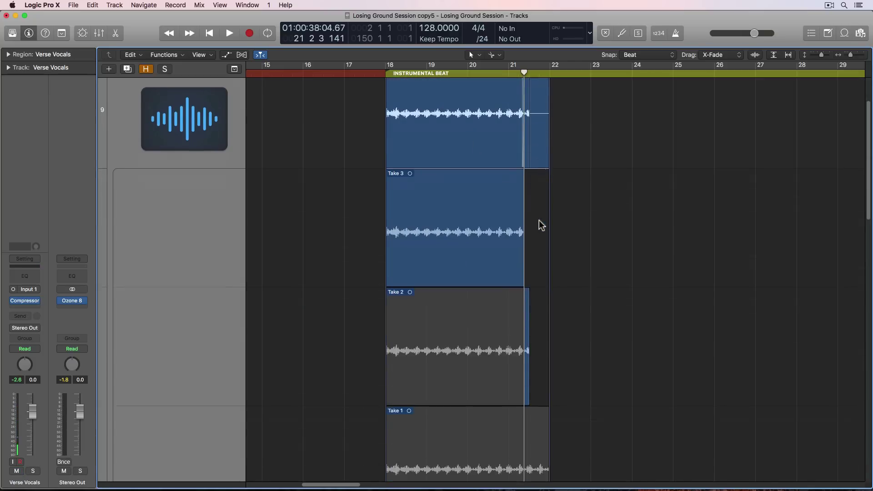
scroll(499, 286, "down", 5)
left_click(422, 316)
left_click(424, 229)
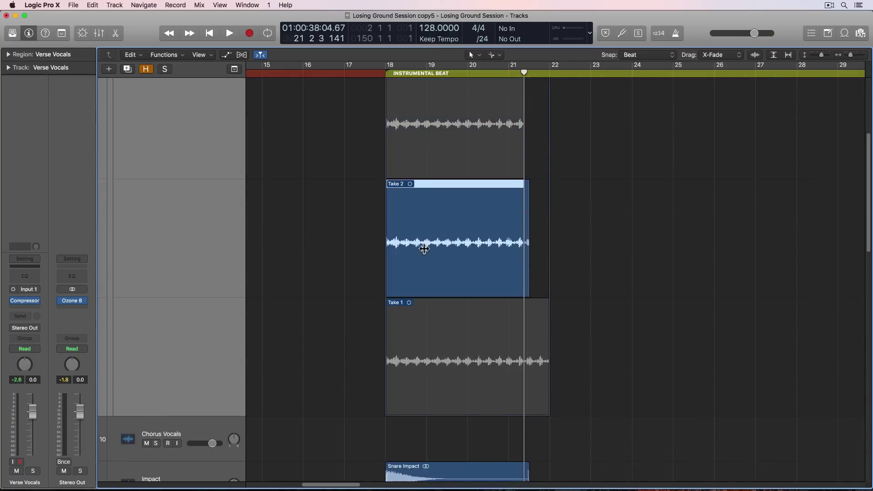
left_click(427, 162)
scroll(351, 167, "up", 2)
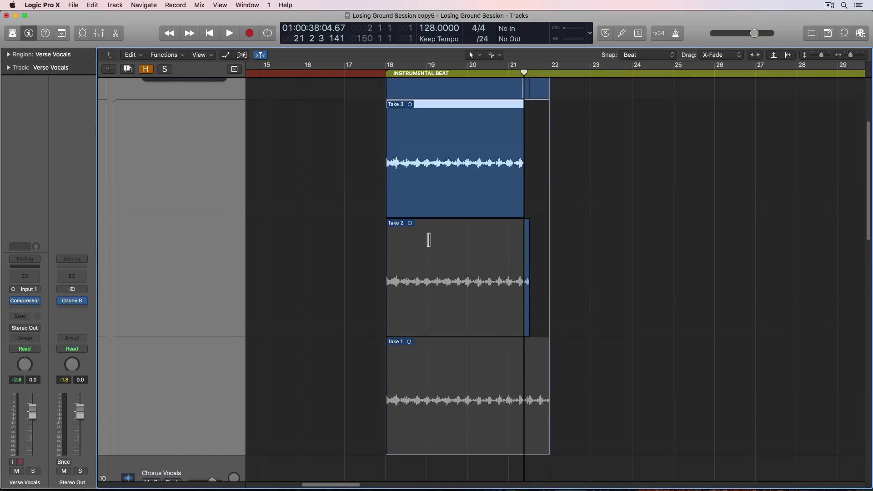
Swipe sections of Take 3 and Take 1 into Comp A alongside Take 2
left_click(428, 247)
scroll(375, 231, "up", 6)
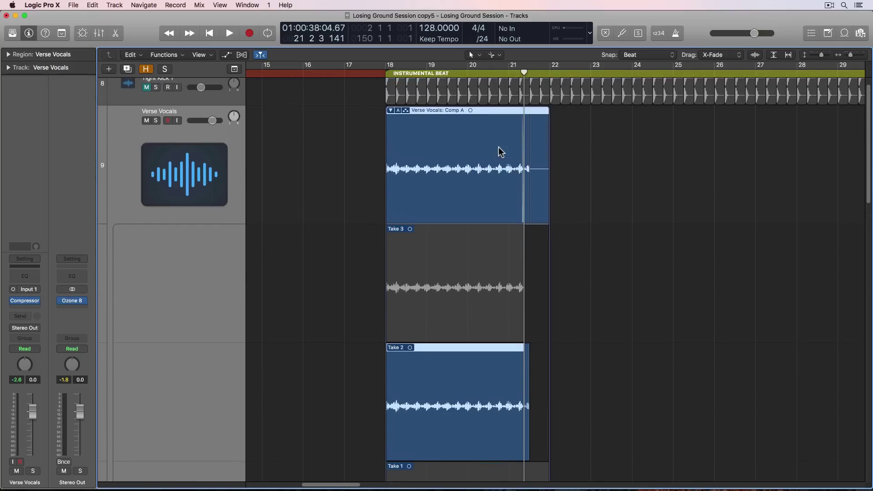
left_click_drag(419, 280, 455, 287)
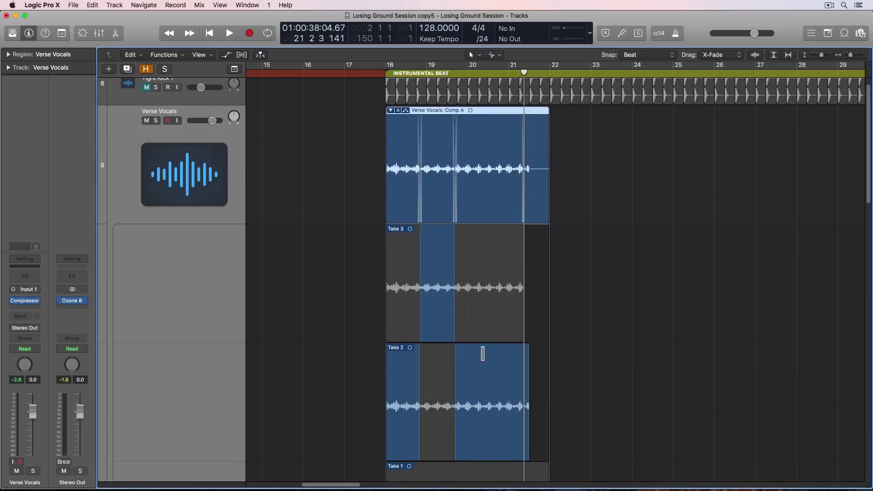
scroll(482, 364, "down", 2)
left_click_drag(490, 443, 516, 434)
scroll(624, 245, "up", 3)
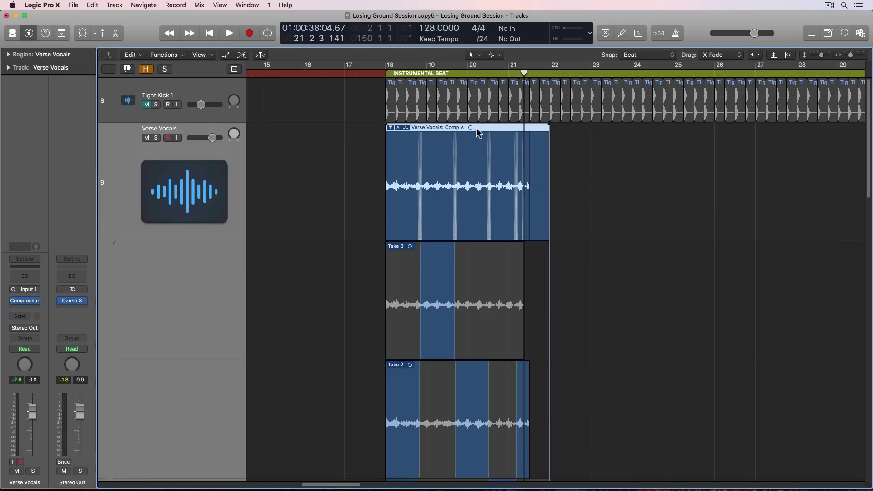
Cancel the delete-unused-takes prompt so every Verse Vocal take is kept
key("Delete")
key("Escape")
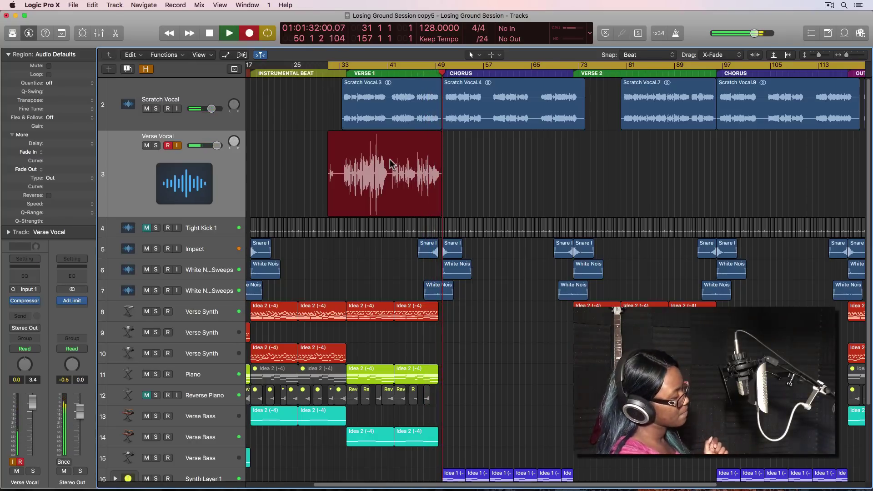
Stop the current verse take and record another pass over Verse 1
key("space")
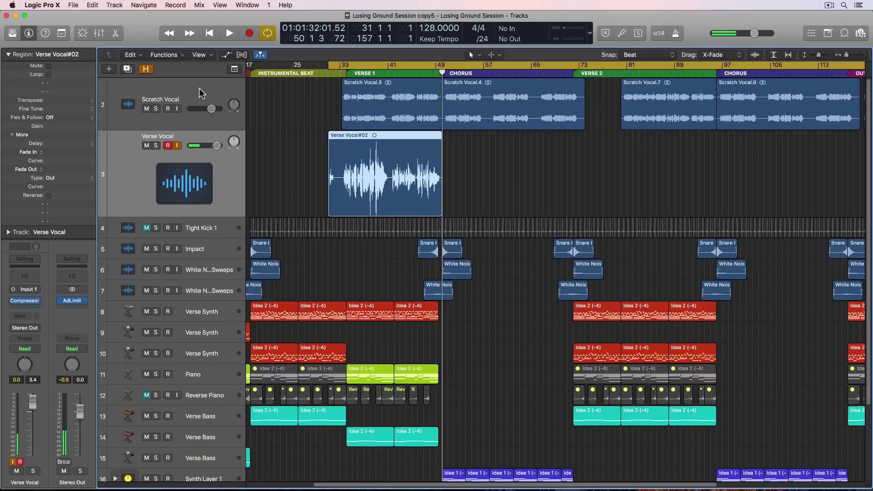
key("r")
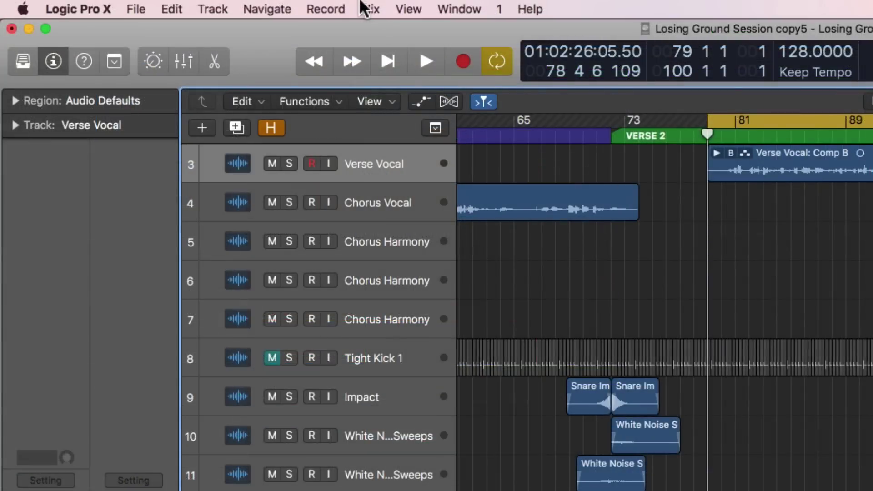
Punch in Take 13 from bar 41 during playback, then stop recording
left_click(336, 9)
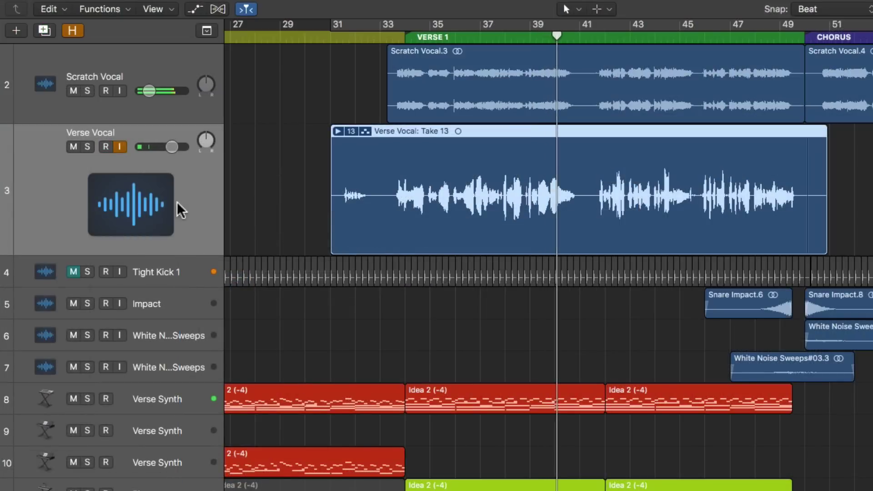
key("r")
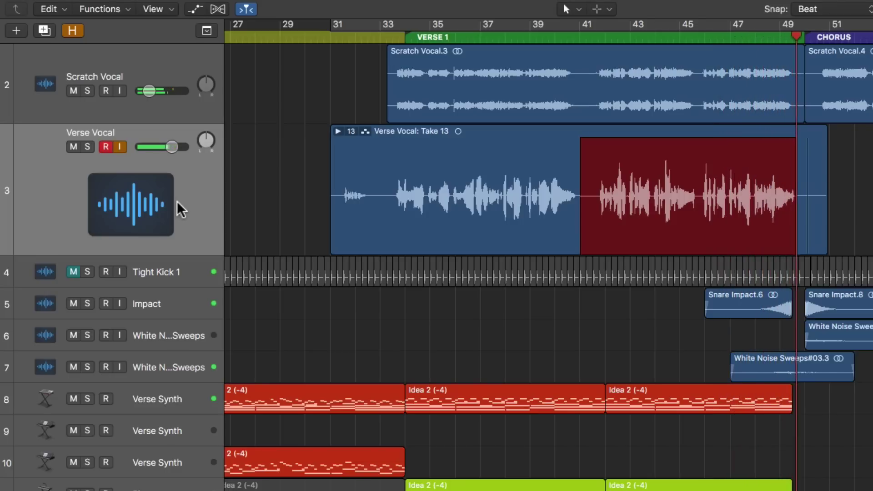
key("space")
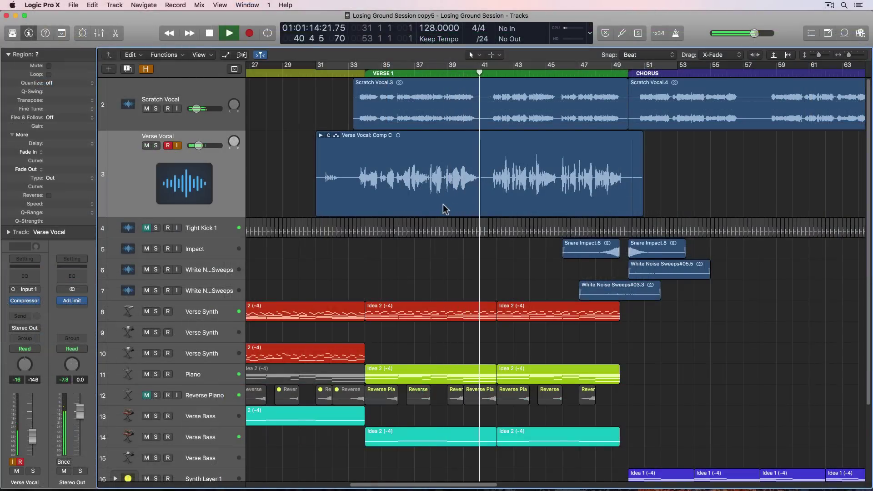
Punch in over Verse 1's second half, then record a full Verse 1 pass from bar 31
key("r")
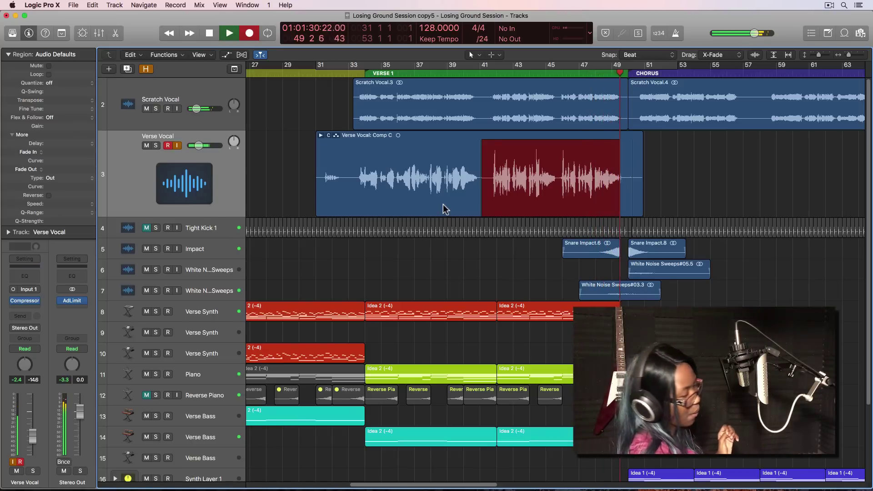
key("space")
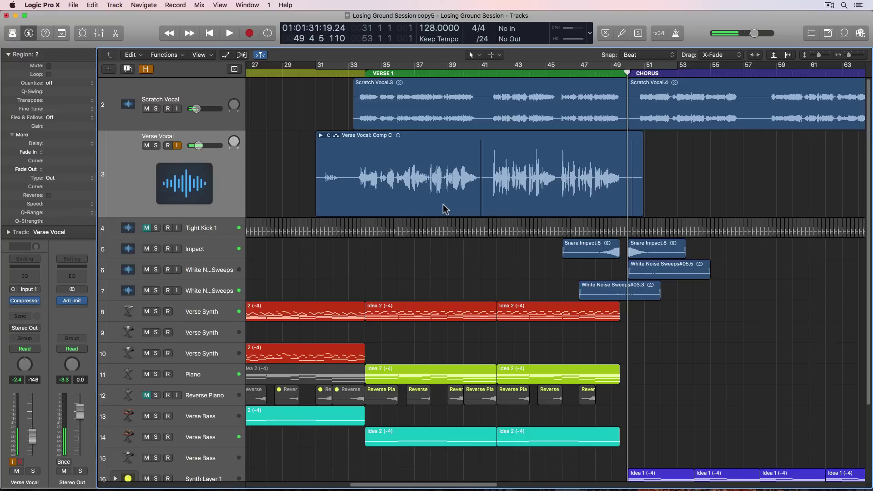
key("r")
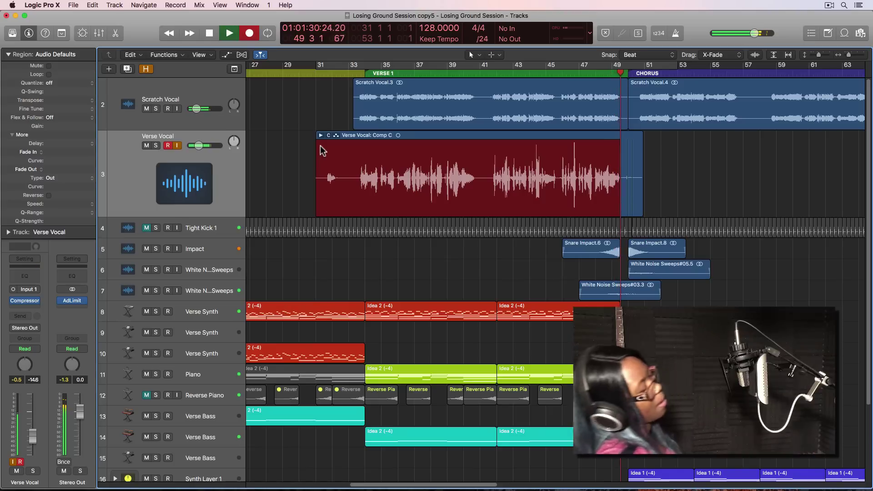
key("space")
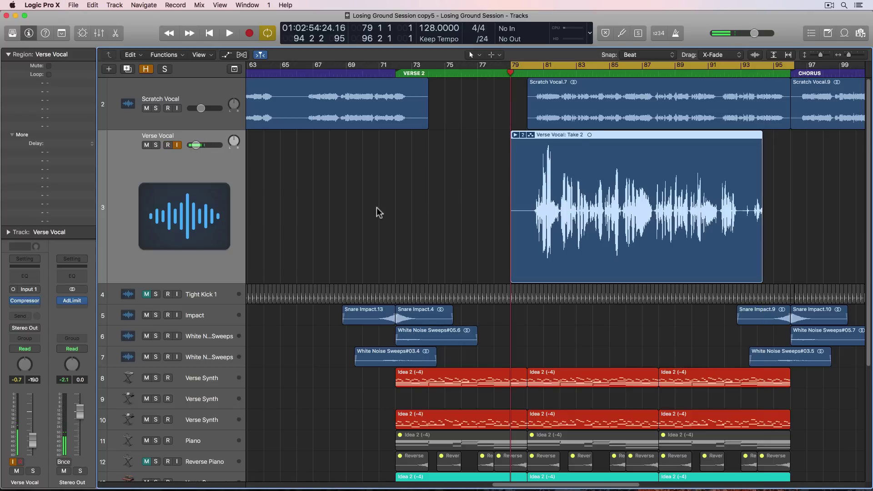
Record a Verse 2 take from bar 79, lower the Scratch Vocal fader slightly, and record again
key("r")
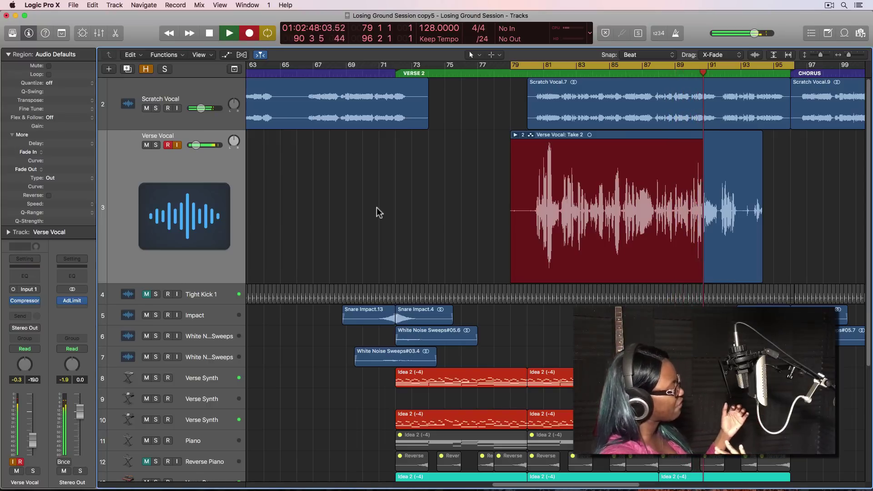
key("space")
key("space")
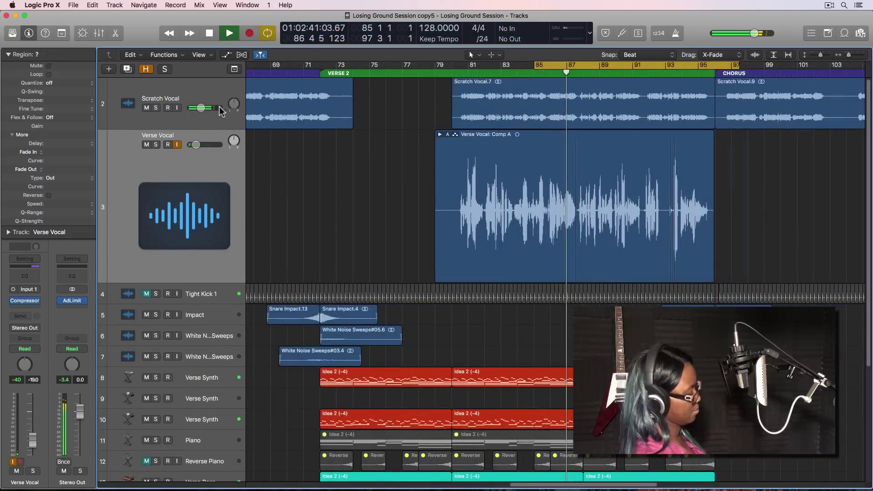
left_click_drag(200, 108, 191, 107)
left_click(331, 179)
key("r")
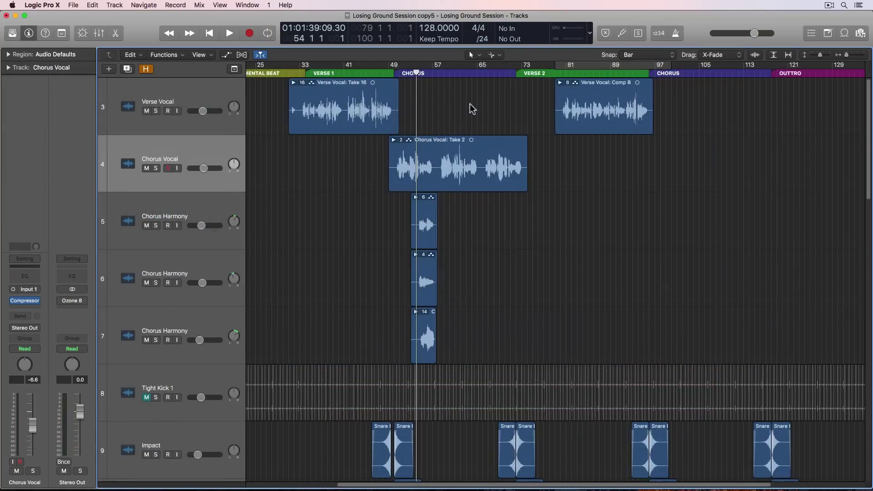
Expand and zoom into the Verse 1 takes, collapse them, then expand Comp B over Verse 2
double_click(376, 108)
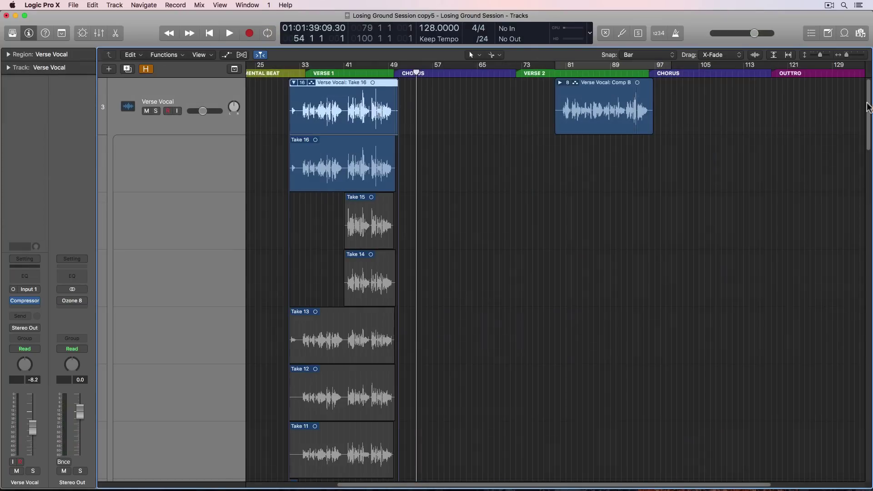
key("super+Right")
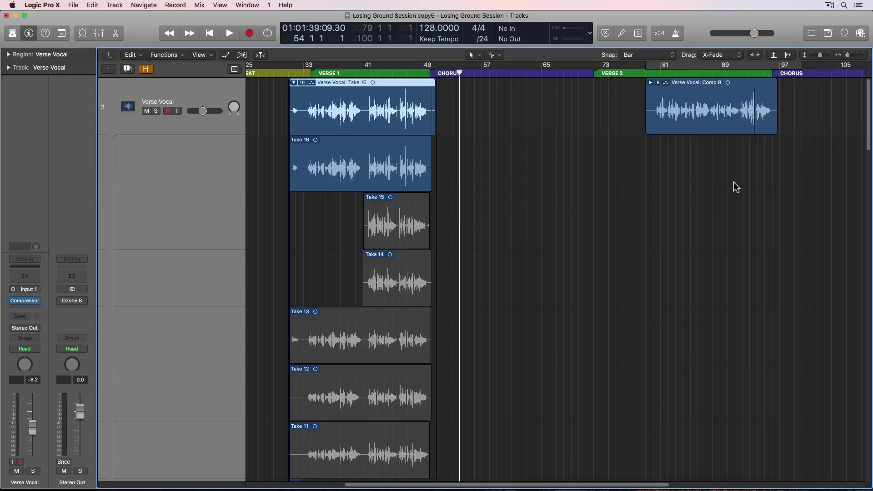
left_click_drag(869, 120, 830, 120)
double_click(389, 109)
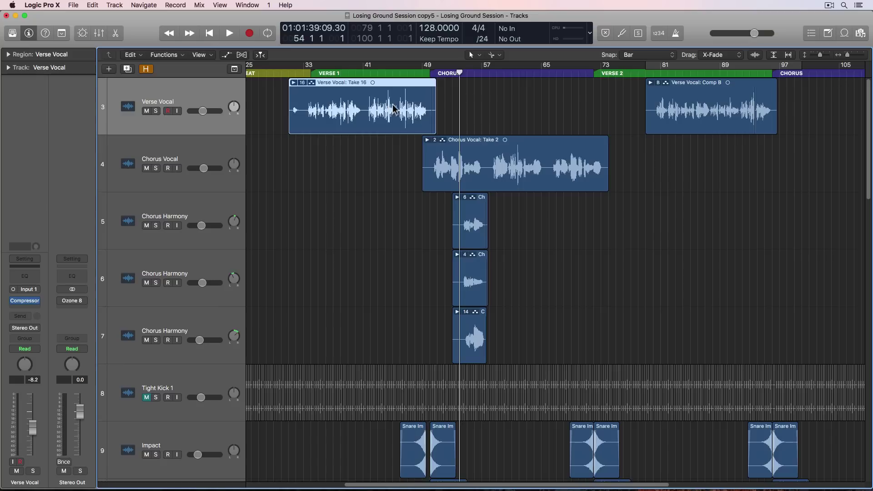
double_click(676, 105)
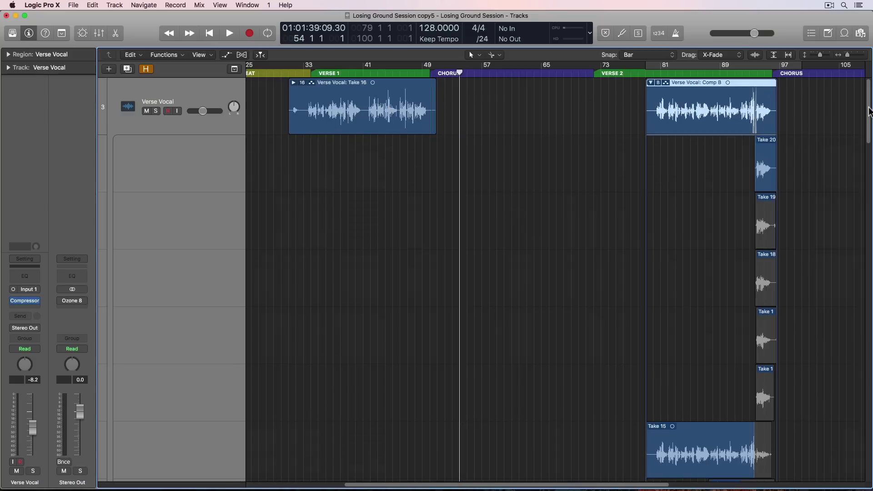
Scroll through the Comp B take lanes, select Take 15, and collapse the Verse 2 folder
left_click_drag(870, 112, 769, 172)
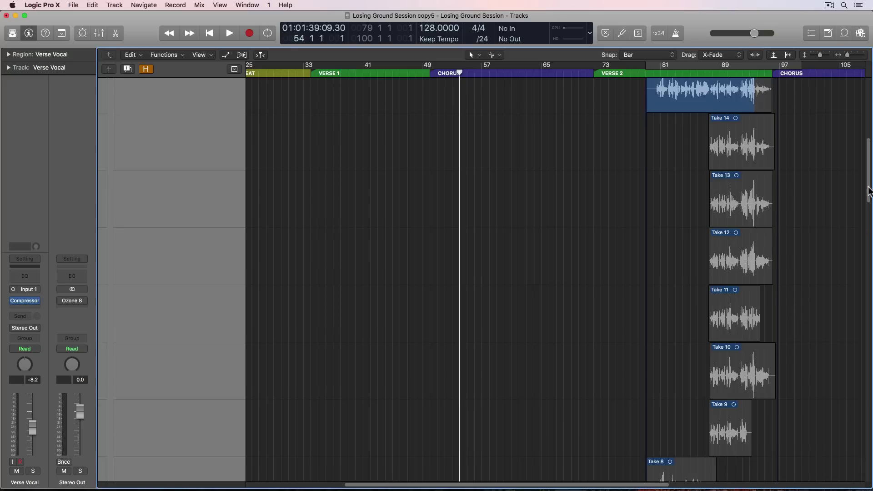
left_click_drag(868, 191, 859, 129)
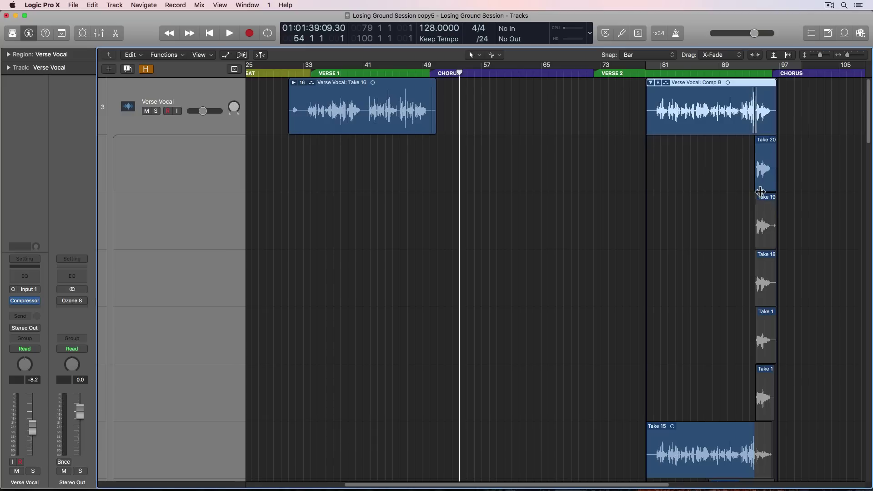
left_click(711, 111)
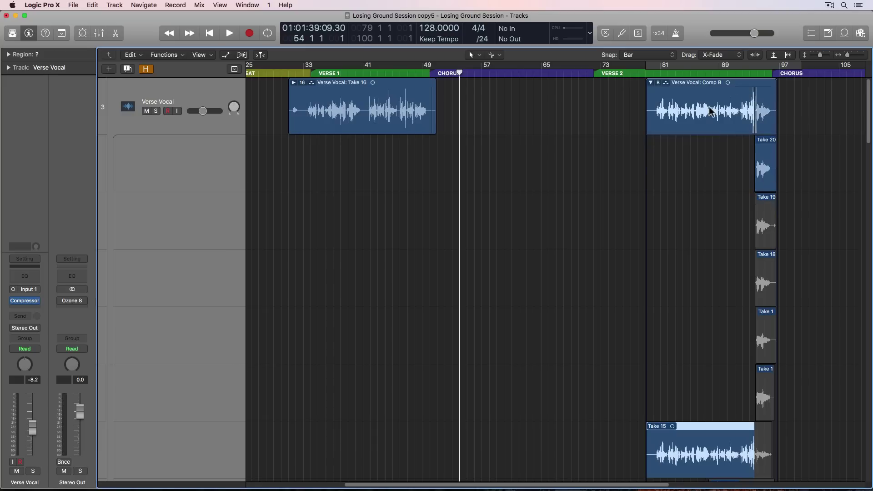
double_click(700, 87)
Peek into the Chorus Vocal folder, then marquee-select the three Chorus Harmony regions on tracks 5–7
double_click(519, 175)
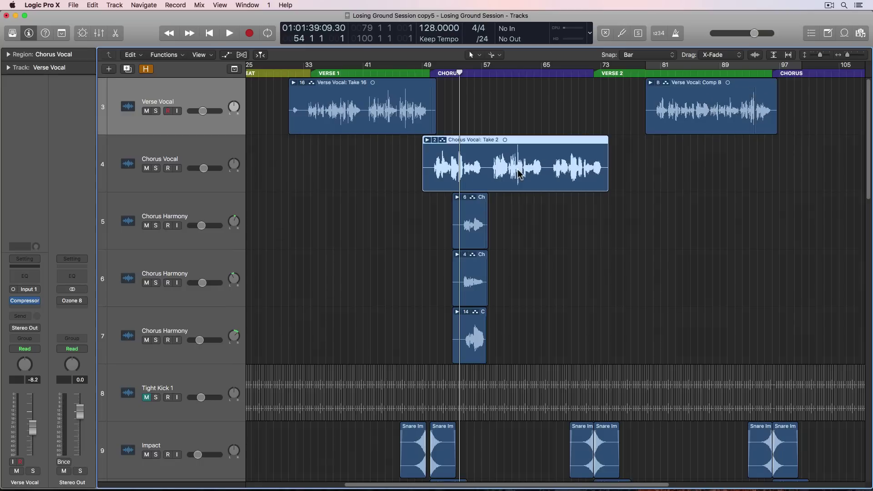
mouse_move(868, 98)
left_mouse_down()
mouse_move(867, 127)
mouse_move(866, 98)
left_mouse_up()
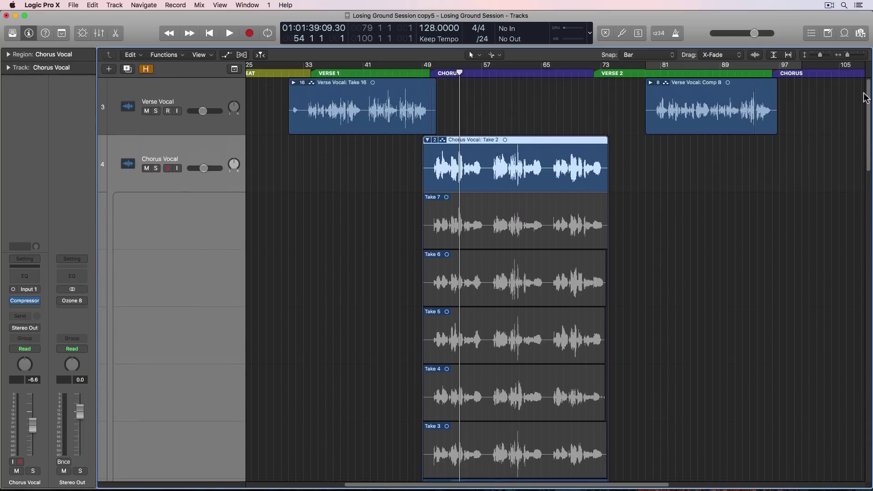
double_click(541, 156)
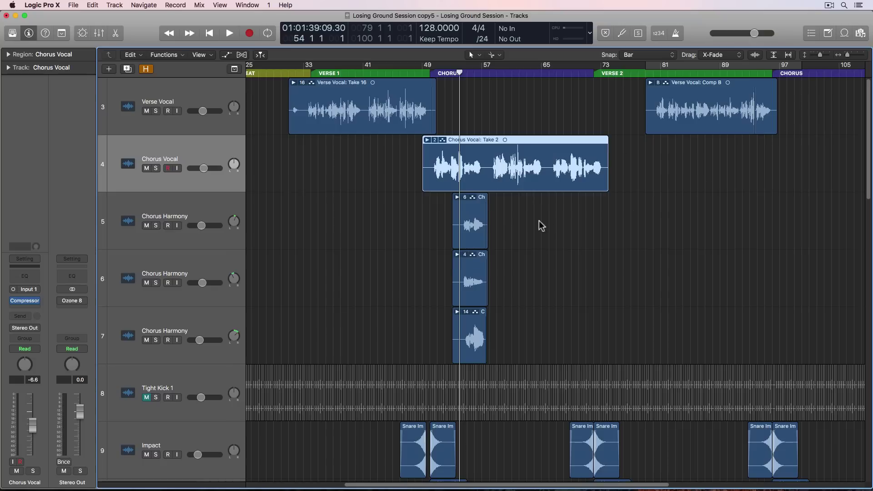
left_click_drag(558, 222, 479, 341)
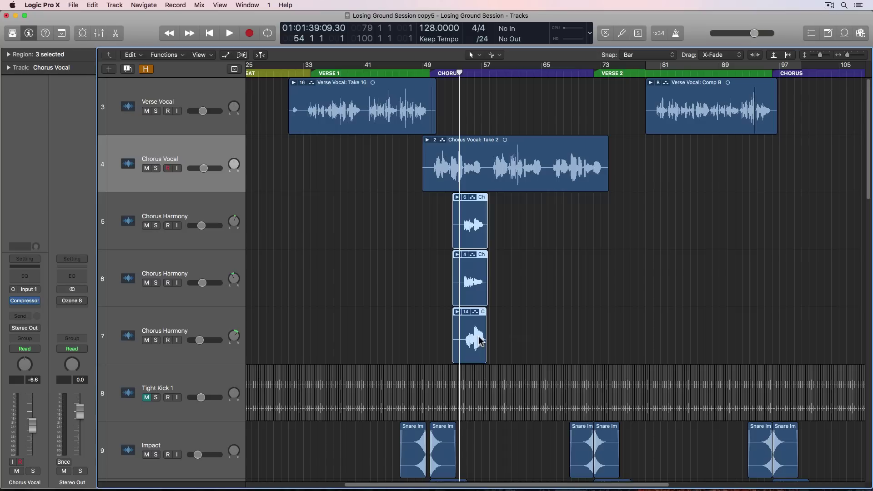
left_click_drag(530, 208, 472, 329)
Expand the 'Chorus Vocal: Take 2' folder to list its five stacked takes
double_click(499, 164)
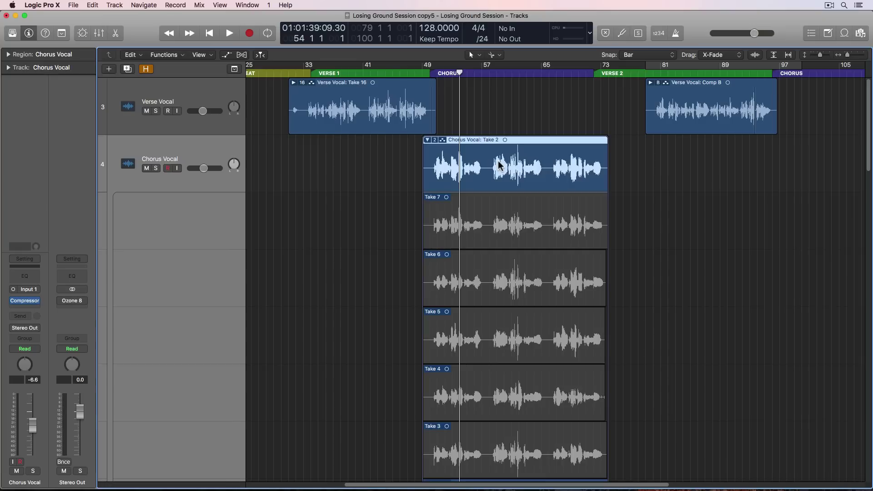